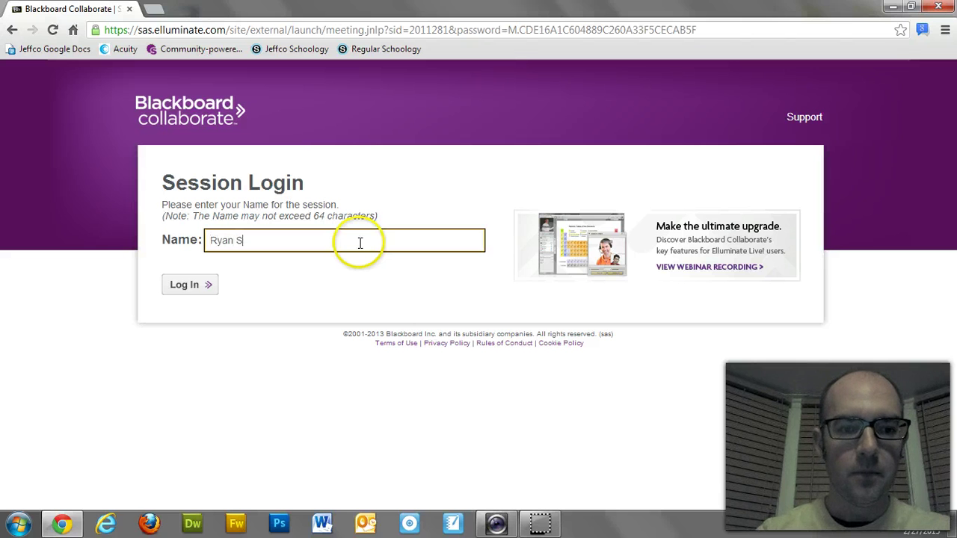
# Complete the participant's full name, log in to the Blackboard Collaborate session and keep the downloaded meeting (2).jnlp file
pyautogui.write('elf')
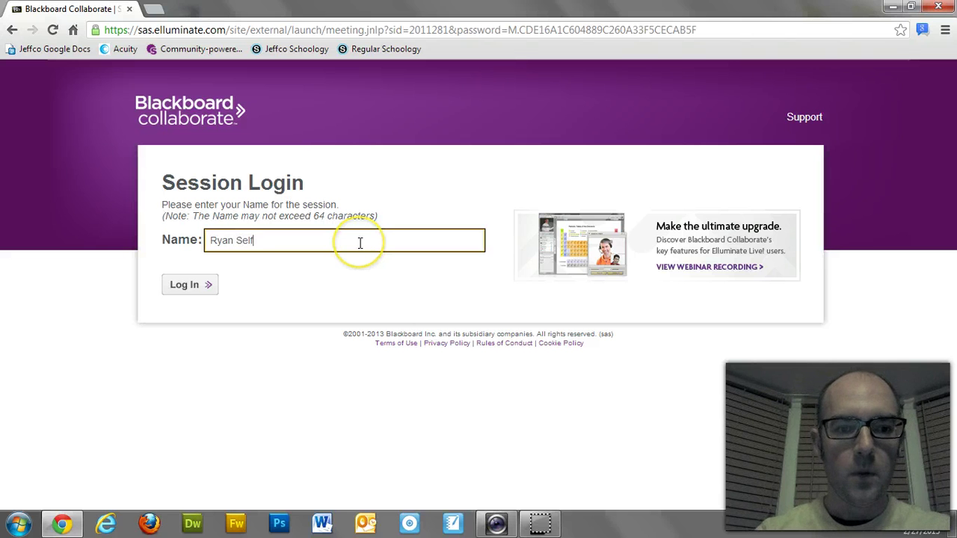
pyautogui.click(206, 287)
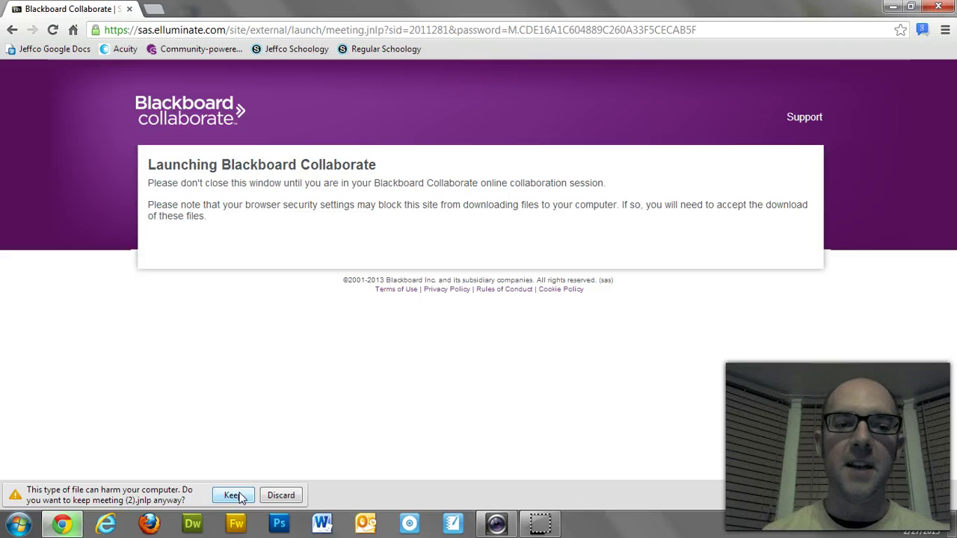
pyautogui.click(235, 496)
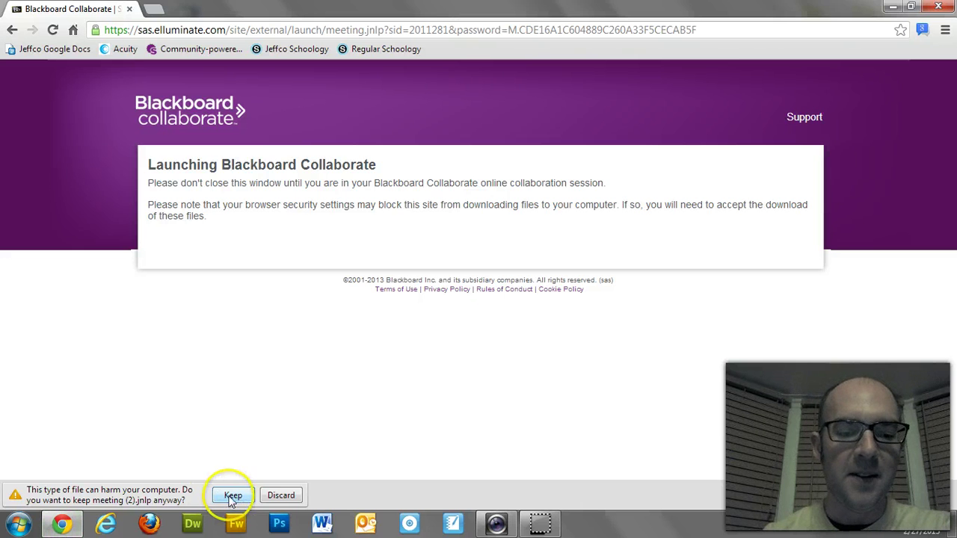
# Try to open the downloaded meeting (2).jnlp file through Internet Explorer's download manager, and close that window
pyautogui.click(45, 495)
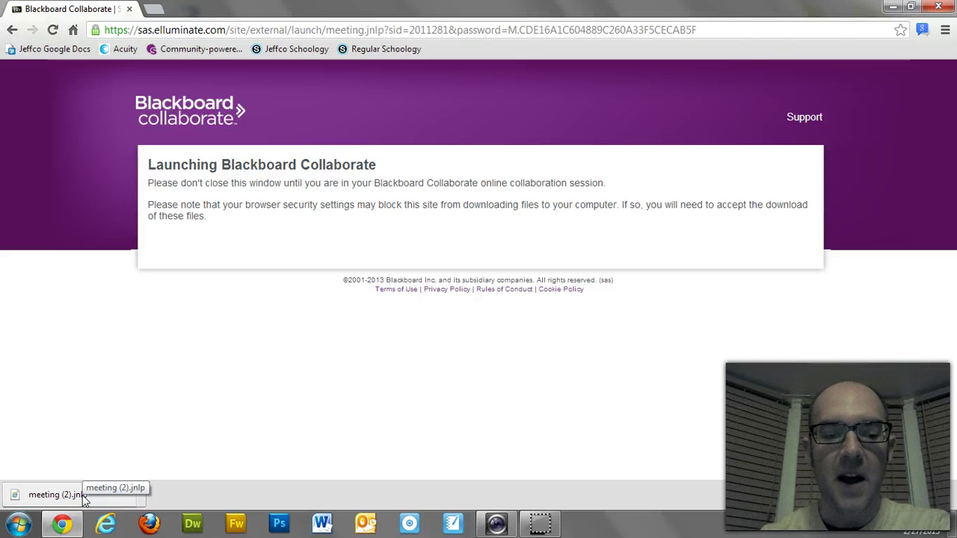
pyautogui.click(82, 496)
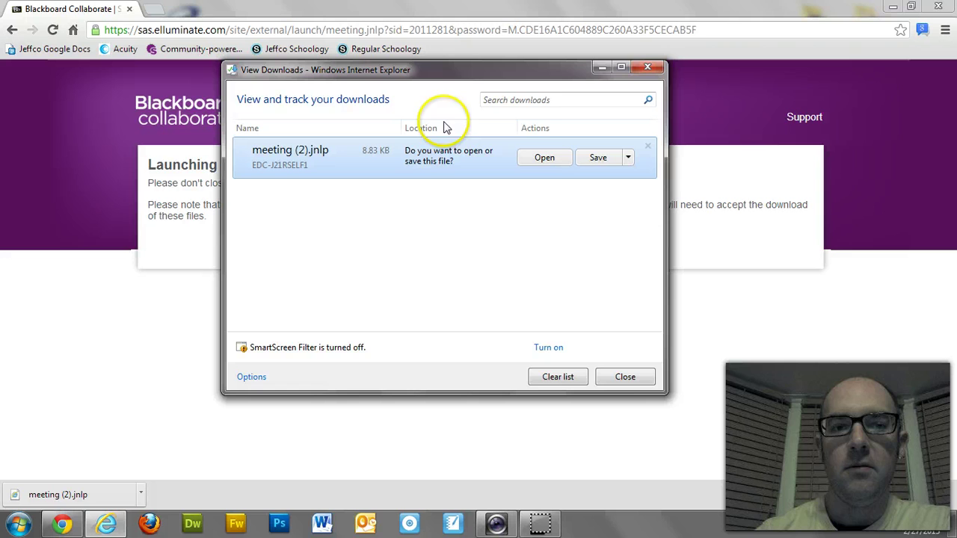
pyautogui.click(551, 158)
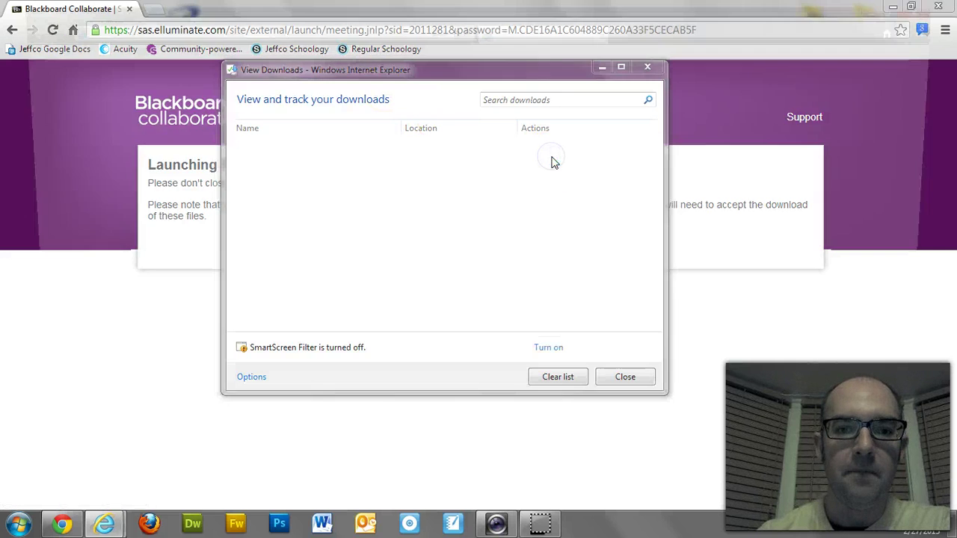
pyautogui.click(532, 164)
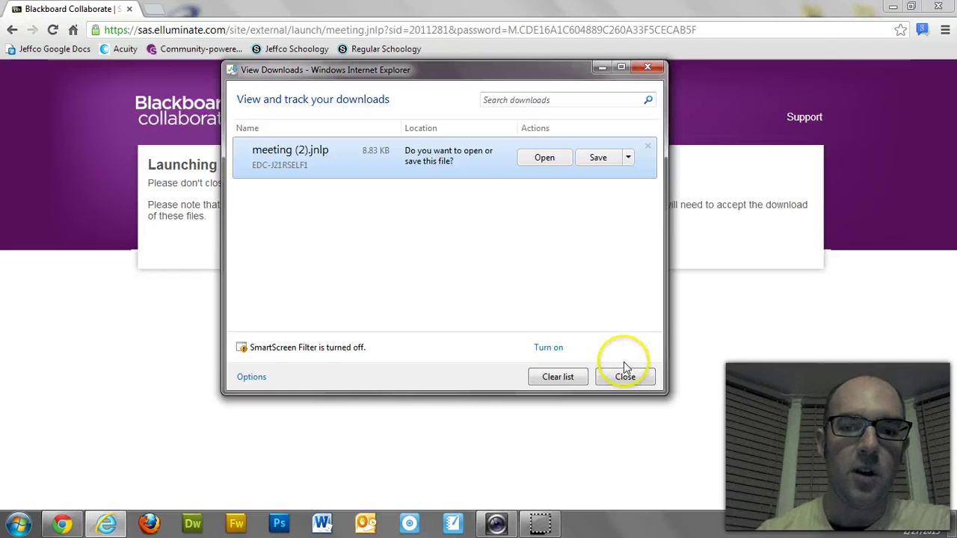
pyautogui.click(623, 377)
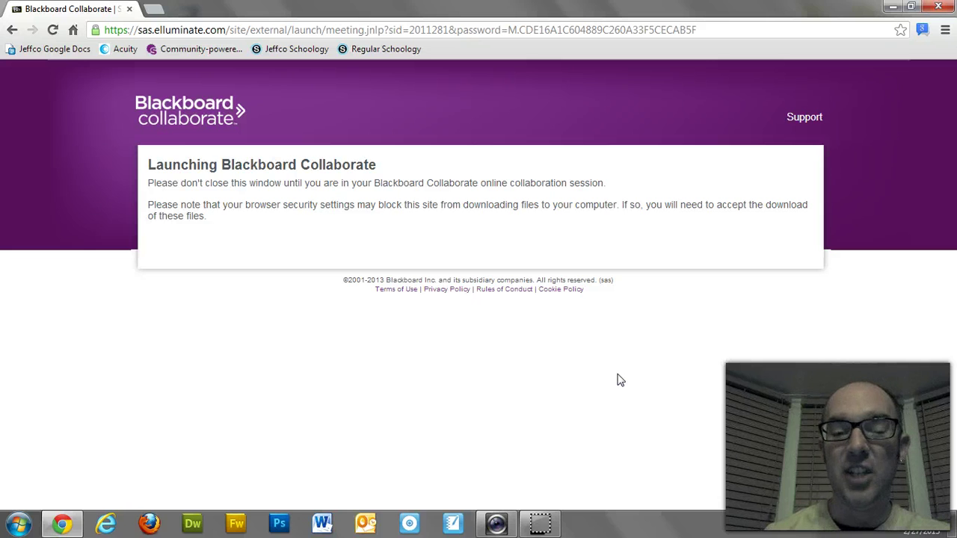
# Search the web for "java test" and open the java.com page on testing whether Java is working
pyautogui.click(707, 357)
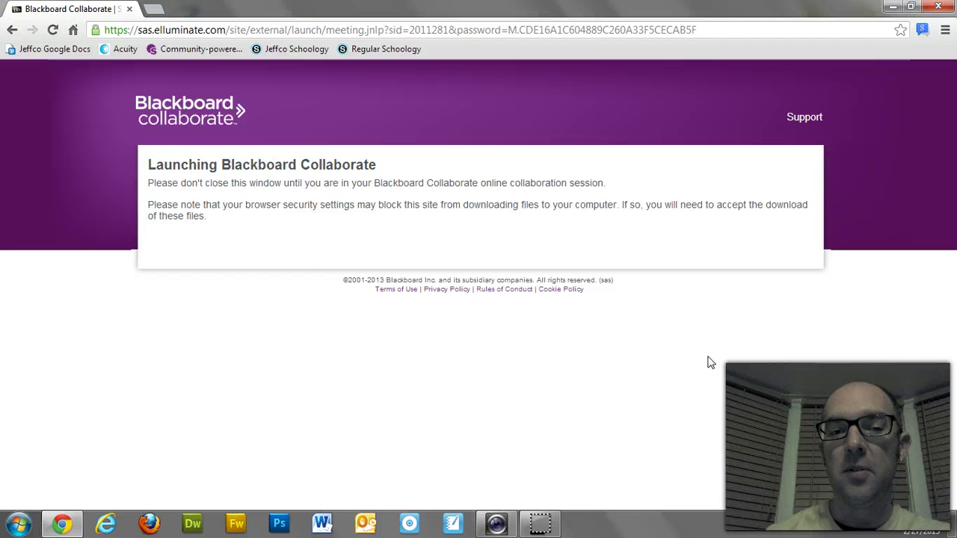
pyautogui.click(780, 280)
pyautogui.click(624, 39)
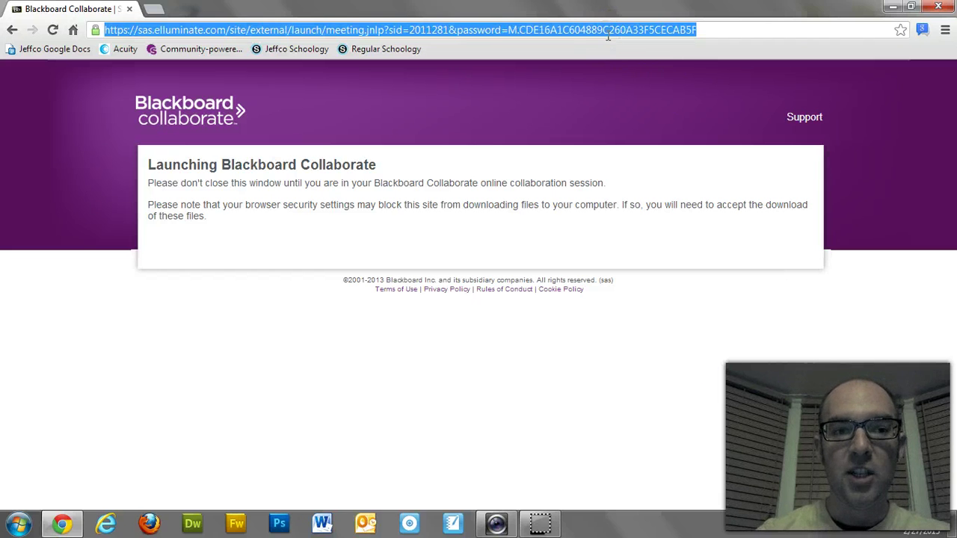
pyautogui.write('java test')
pyautogui.press('Return')
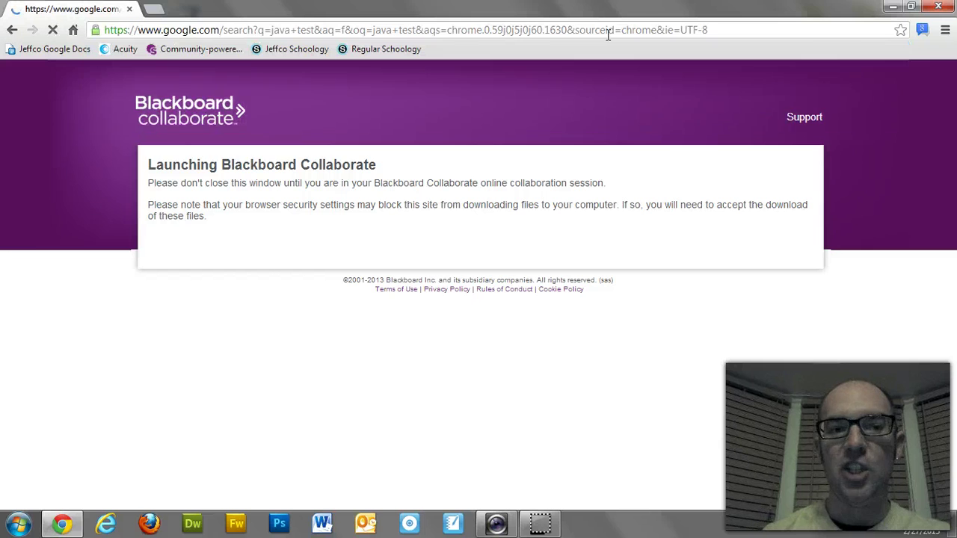
pyautogui.click(456, 29)
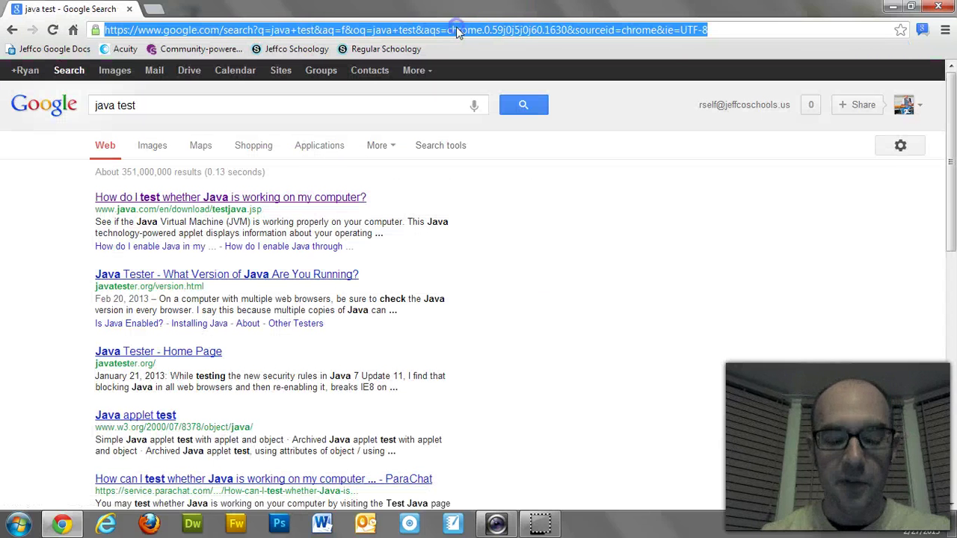
pyautogui.write('java test')
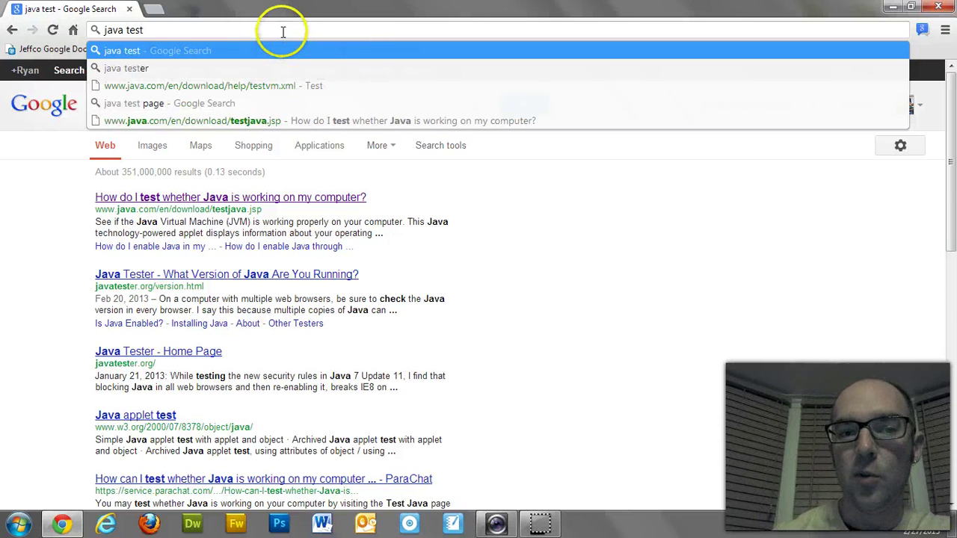
pyautogui.press('Return')
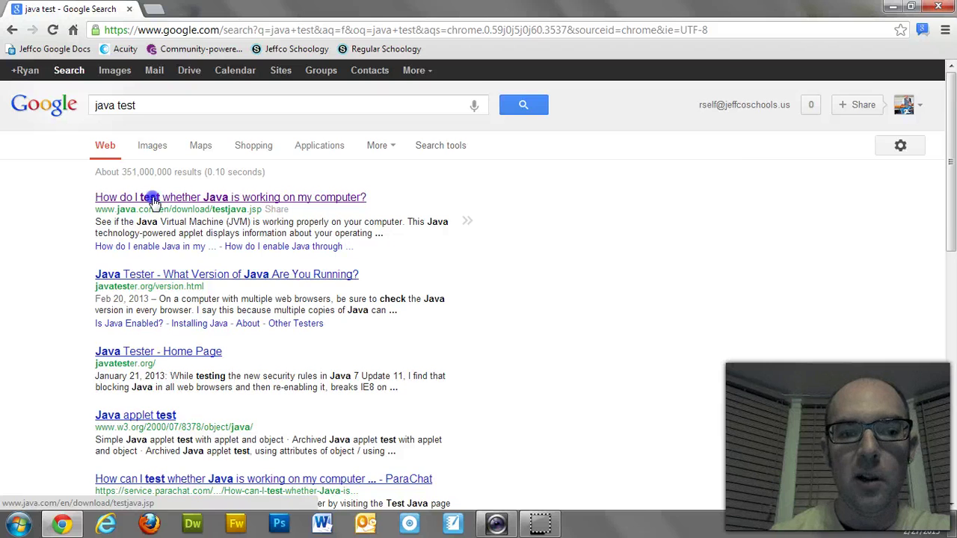
pyautogui.click(152, 198)
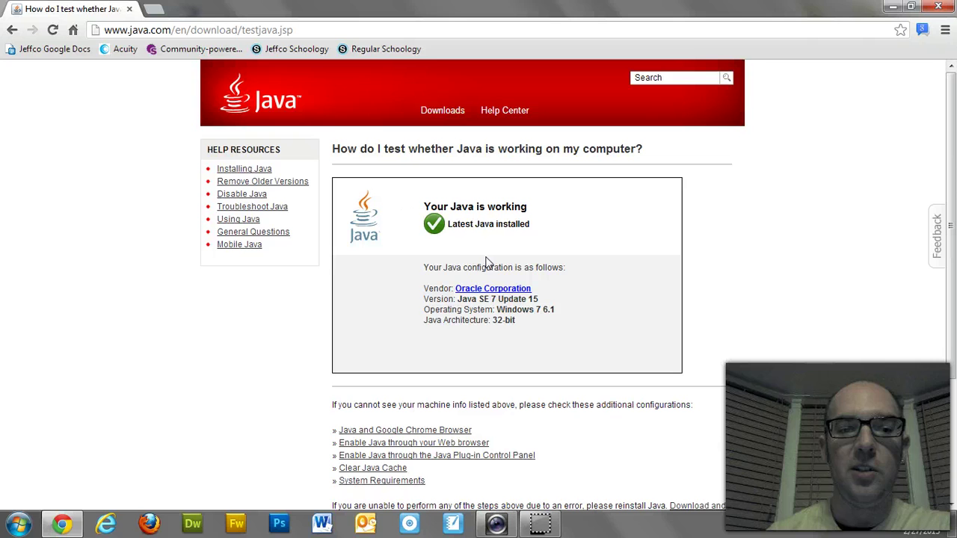
# View the Java download page for Windows and close the browser
pyautogui.click(379, 242)
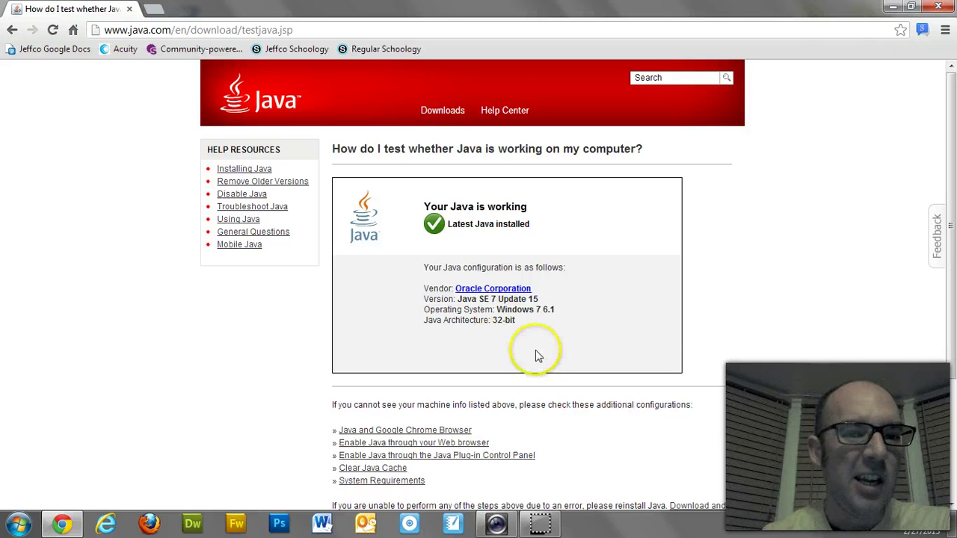
pyautogui.click(444, 114)
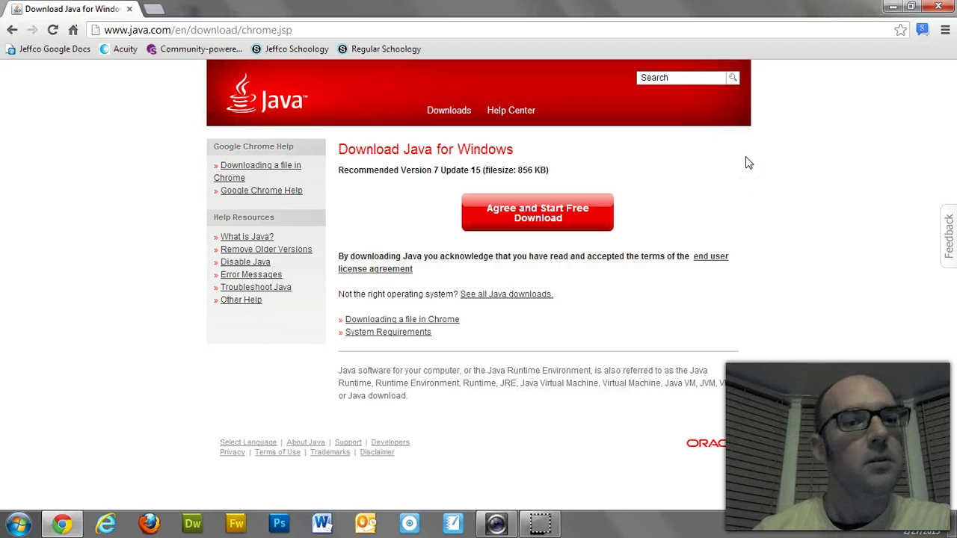
pyautogui.click(939, 8)
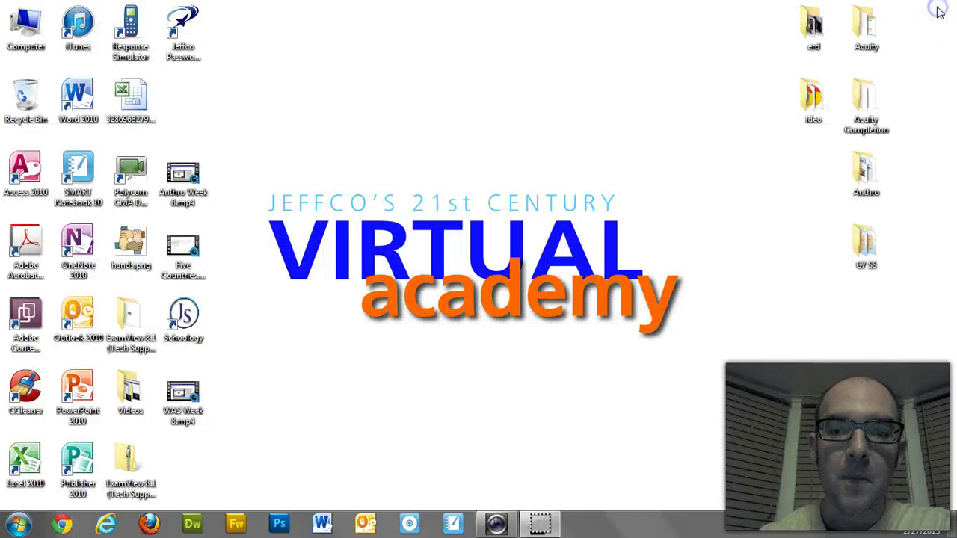
# Reopen Chrome and load the copied Blackboard Collaborate session link with its embedded password
pyautogui.click(61, 524)
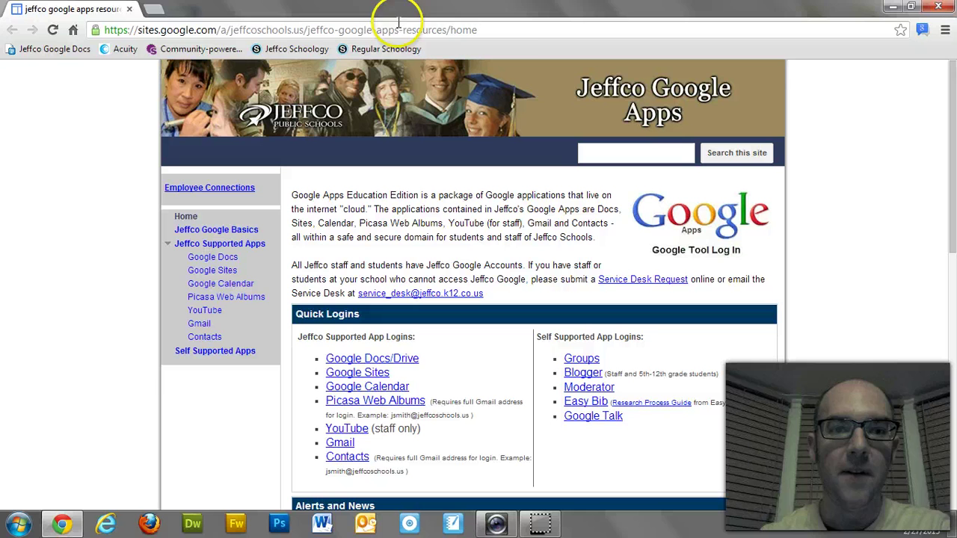
pyautogui.click(396, 30)
pyautogui.hotkey('ctrl', 'v')
pyautogui.press('Return')
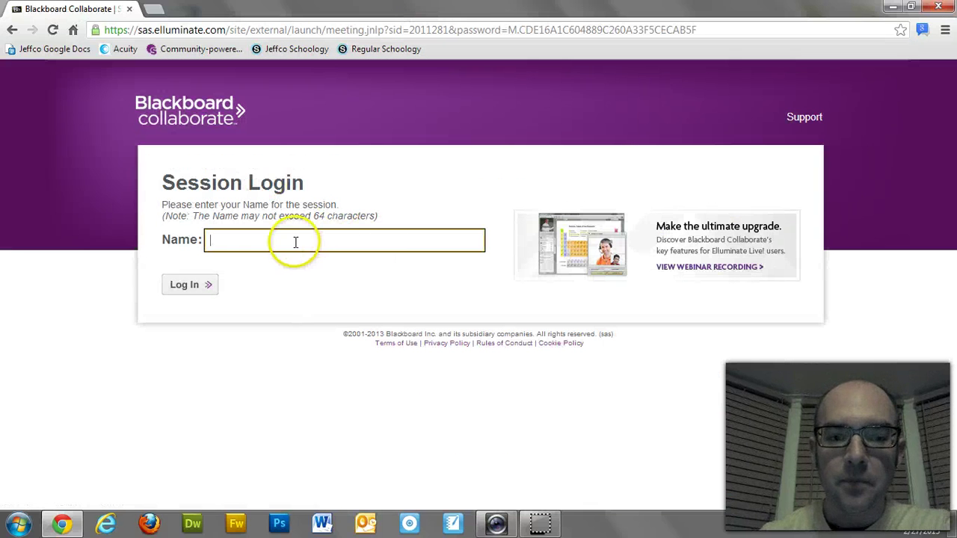
# Log in to the session with the participant's full name and keep the downloaded meeting (3).jnlp file
pyautogui.click(294, 241)
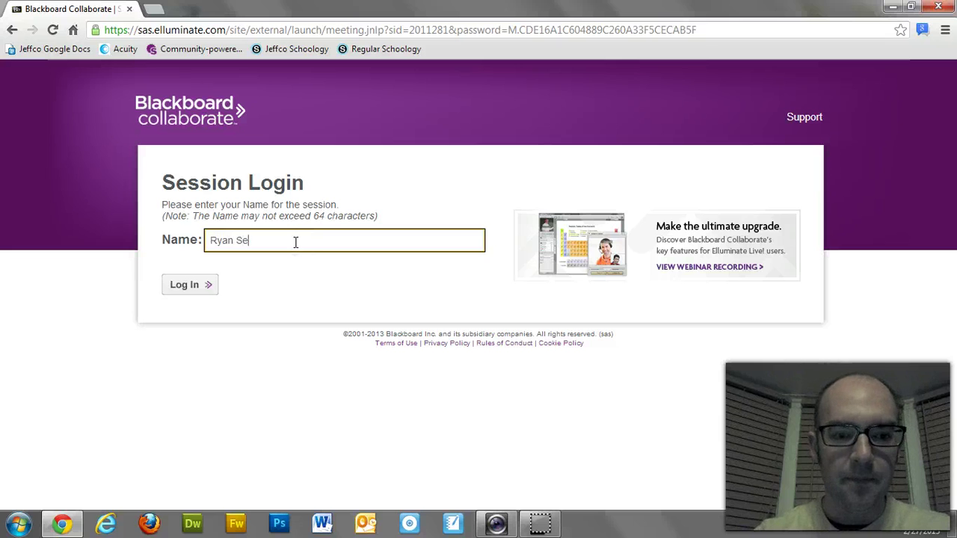
pyautogui.press('Return')
pyautogui.click(285, 277)
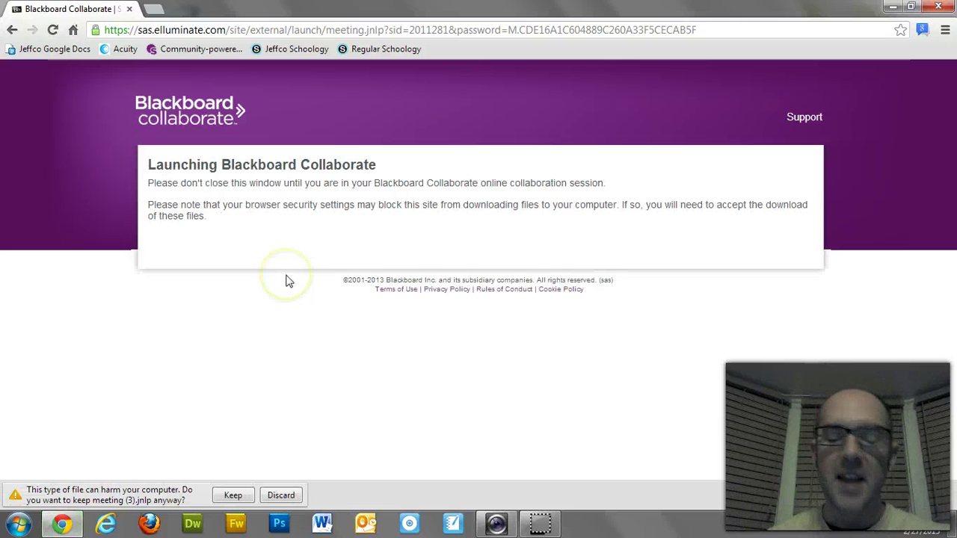
pyautogui.click(231, 495)
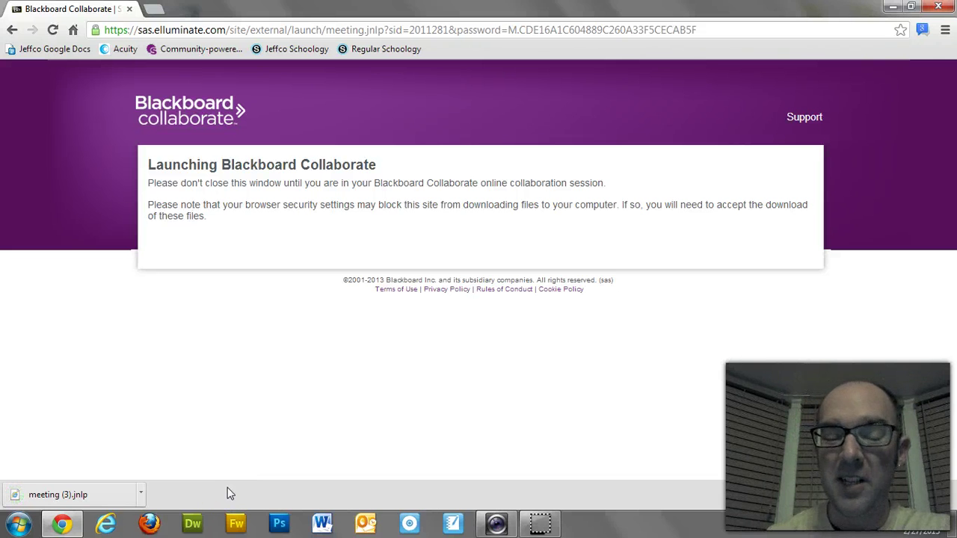
# Show the downloaded meeting (3).jnlp file in its folder
pyautogui.click(139, 495)
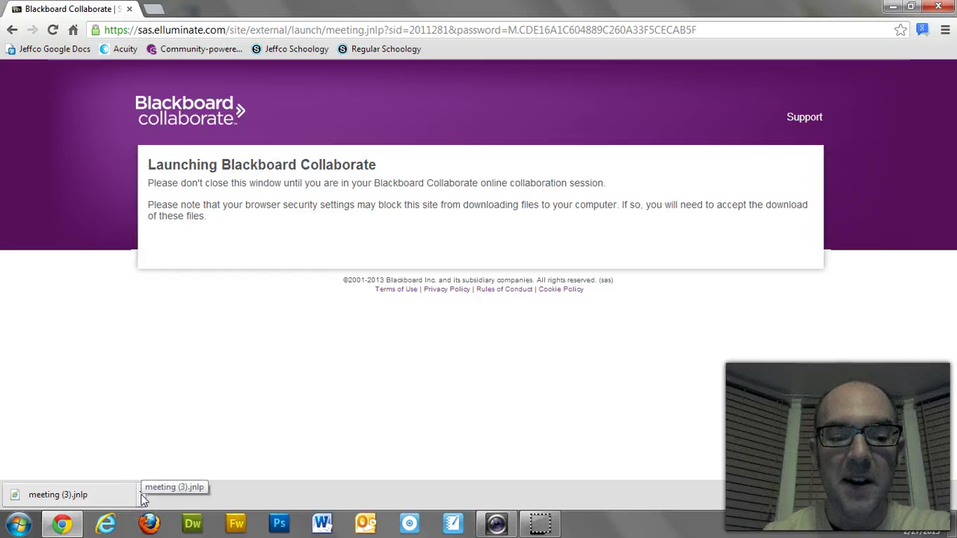
pyautogui.click(140, 495)
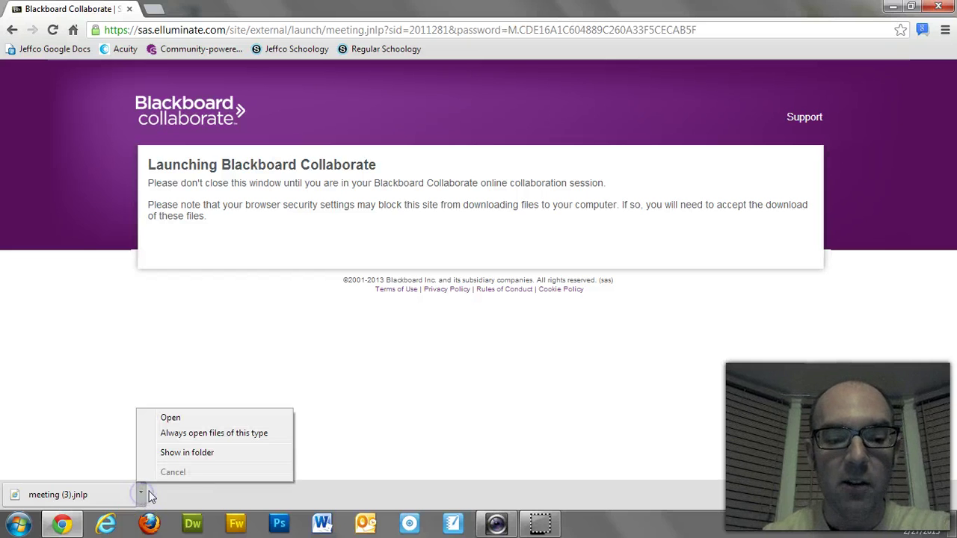
pyautogui.click(180, 455)
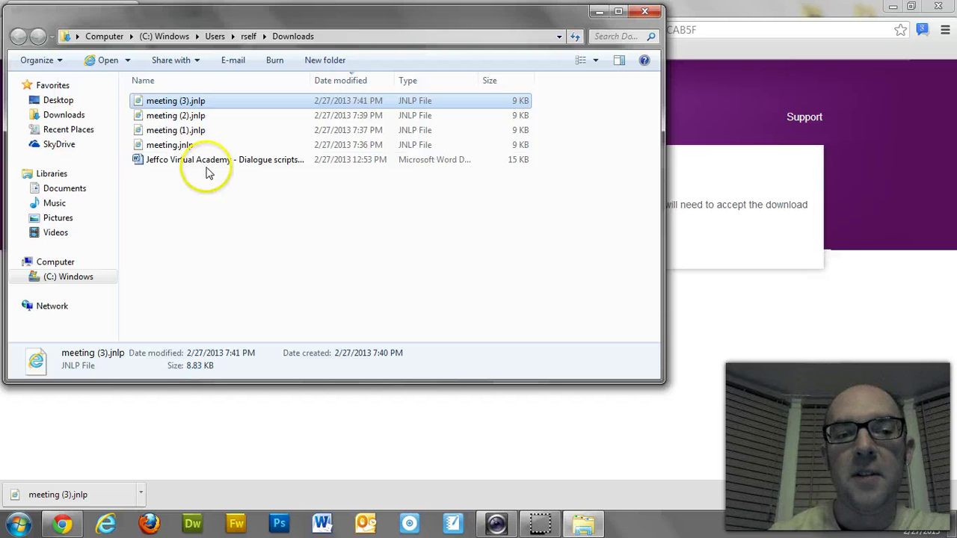
# Move meeting.jnlp from the Downloads folder onto the desktop, minimizing the browser and closing the folder window
pyautogui.click(184, 150)
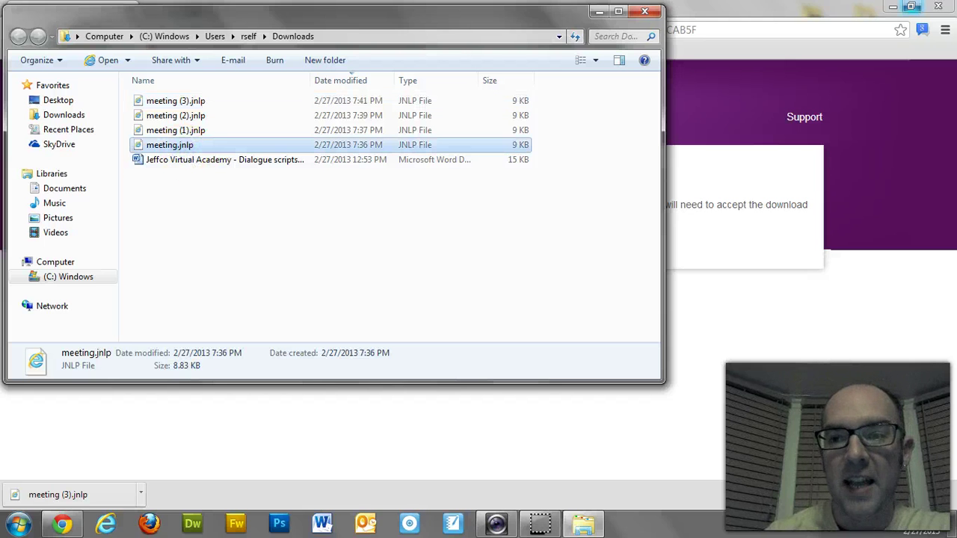
pyautogui.click(891, 9)
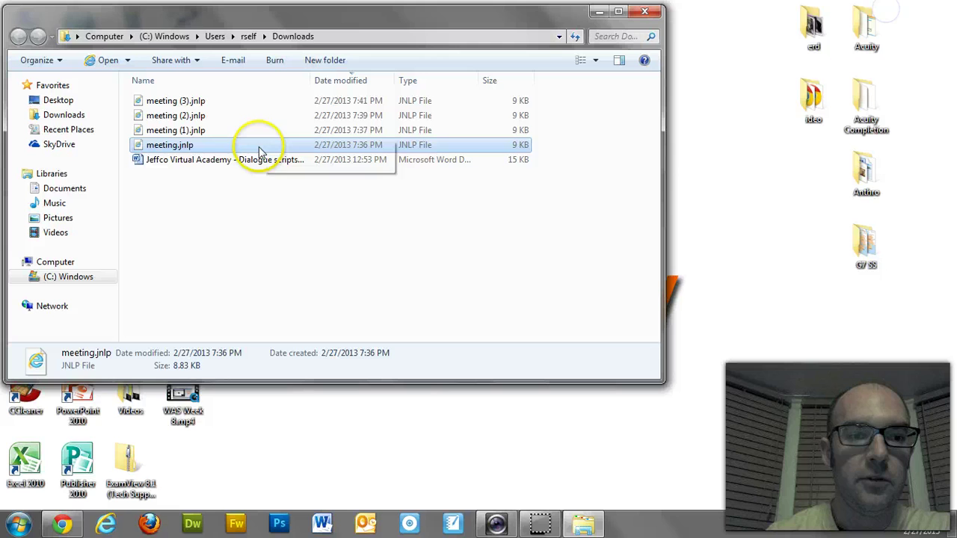
pyautogui.moveTo(188, 154); pyautogui.dragTo(727, 166)
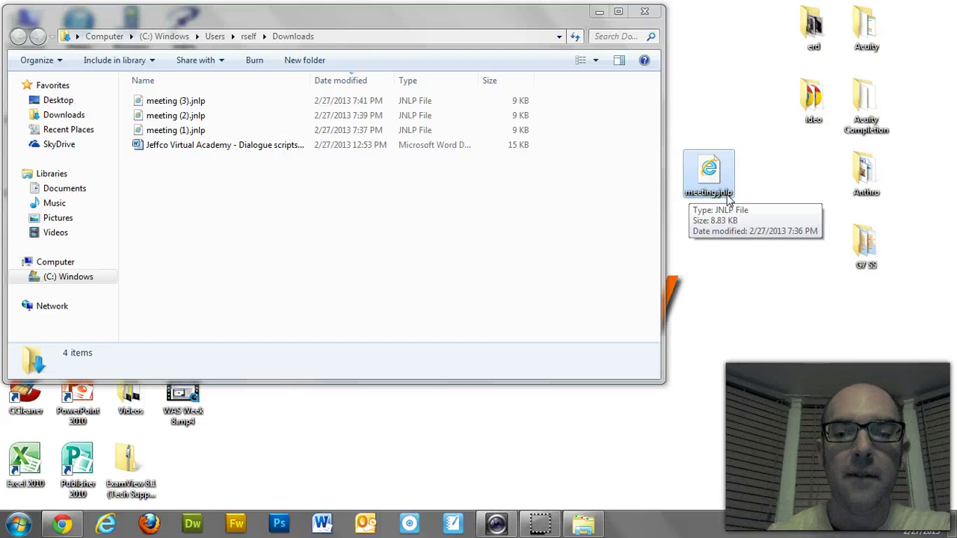
pyautogui.click(644, 11)
# Move the meeting.jnlp icon beside the Excel file on the desktop and try to open it
pyautogui.click(710, 171)
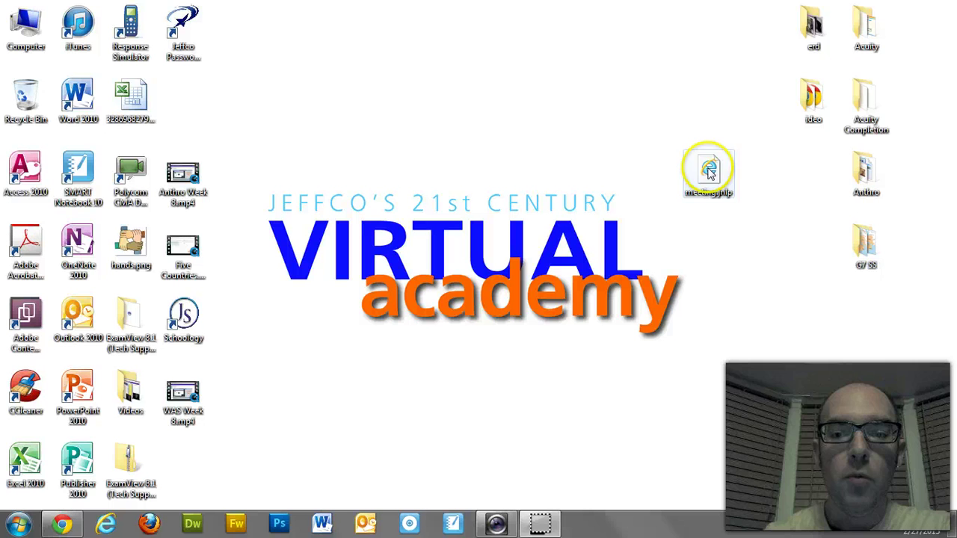
pyautogui.moveTo(710, 171); pyautogui.dragTo(201, 109)
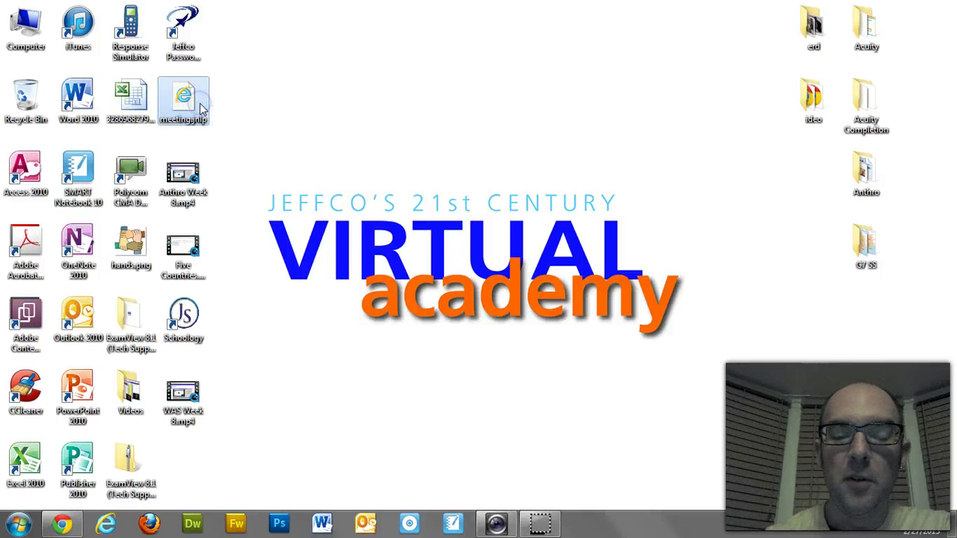
pyautogui.doubleClick(197, 105)
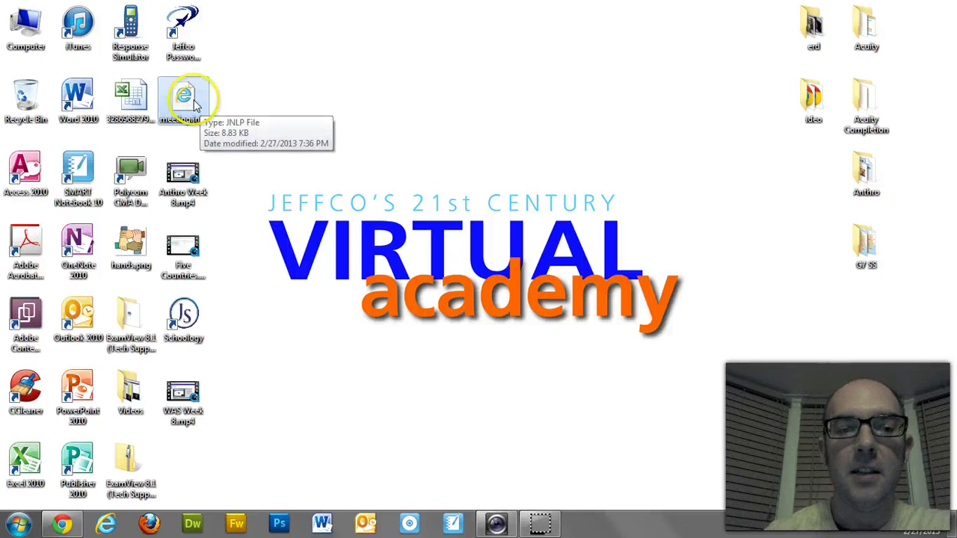
pyautogui.doubleClick(193, 105)
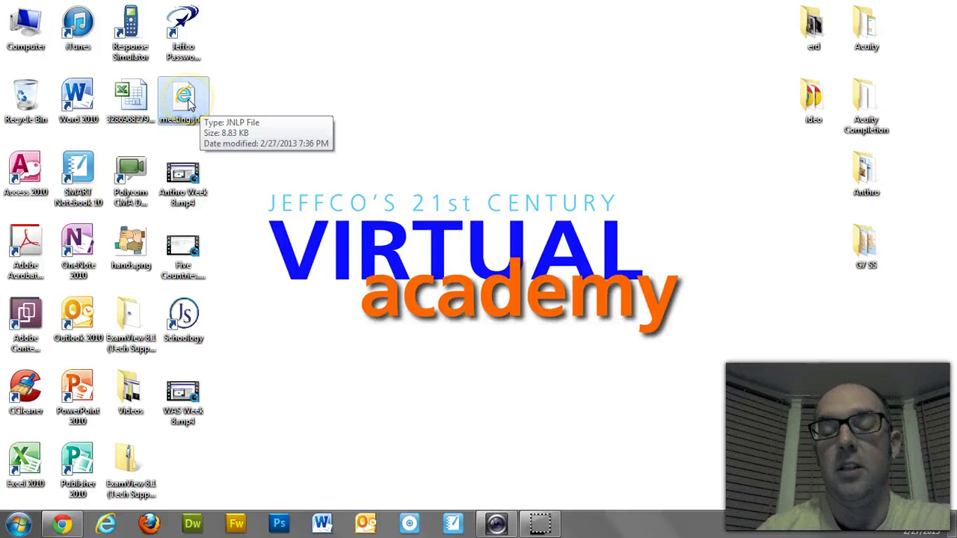
# Move the meeting.jnlp icon to the empty desktop area beside the Anthro folder and open its default program chooser
pyautogui.moveTo(187, 104); pyautogui.dragTo(782, 185)
pyautogui.rightClick(781, 185)
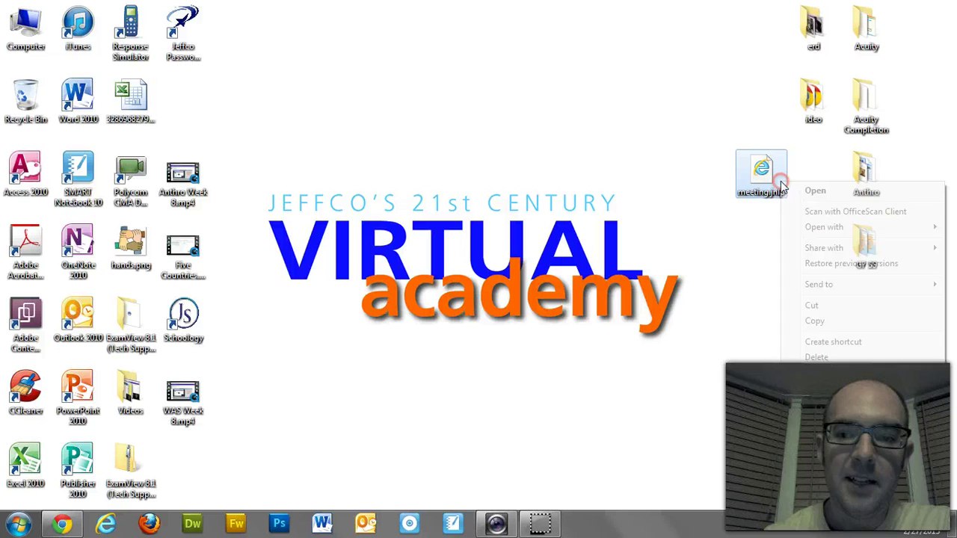
pyautogui.click(814, 228)
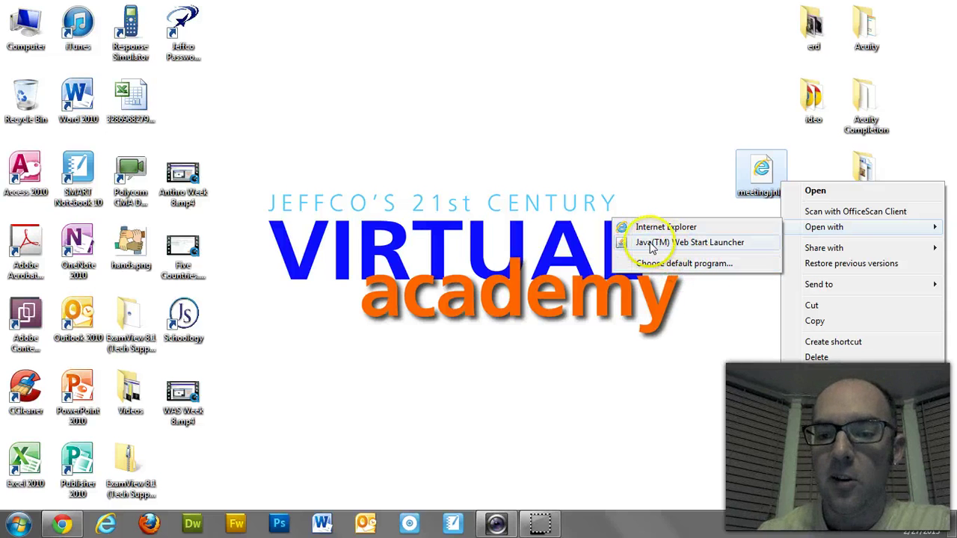
pyautogui.click(675, 272)
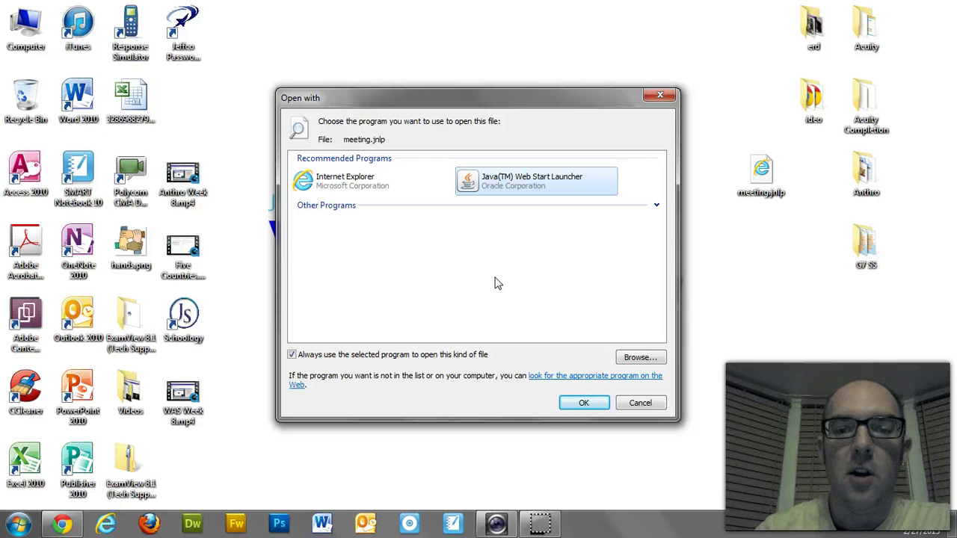
# Browse for a program to open meeting.jnlp and go to the Program Files folder on the C: drive
pyautogui.click(633, 359)
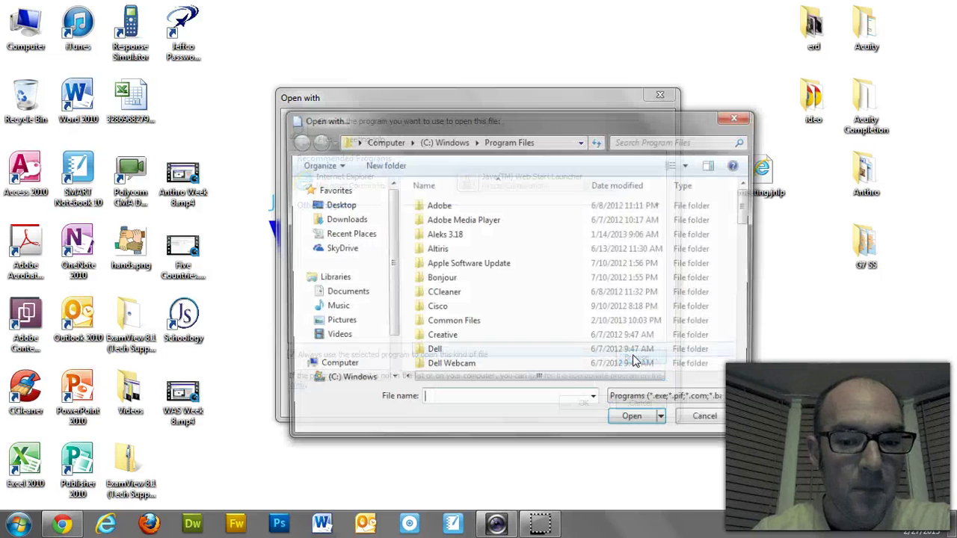
pyautogui.click(472, 227)
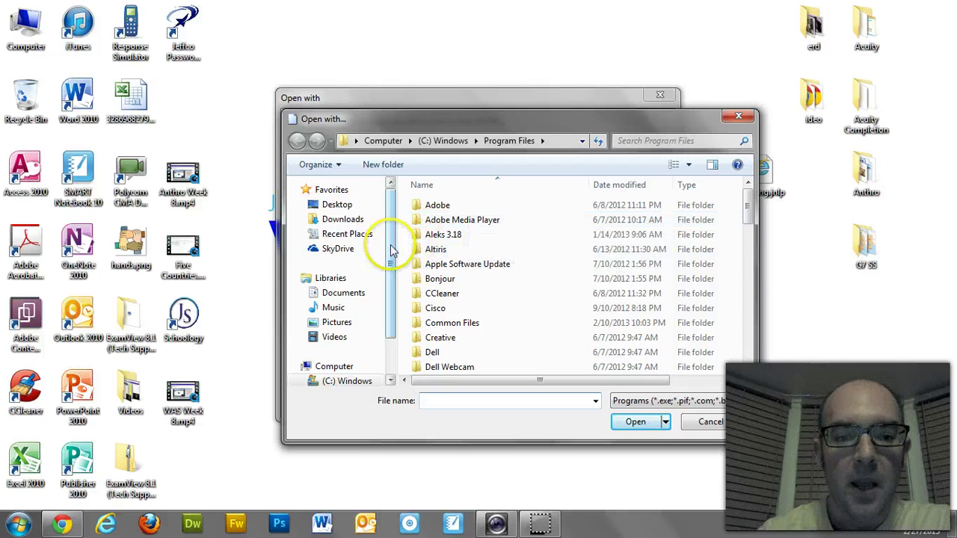
pyautogui.moveTo(389, 247); pyautogui.dragTo(389, 299)
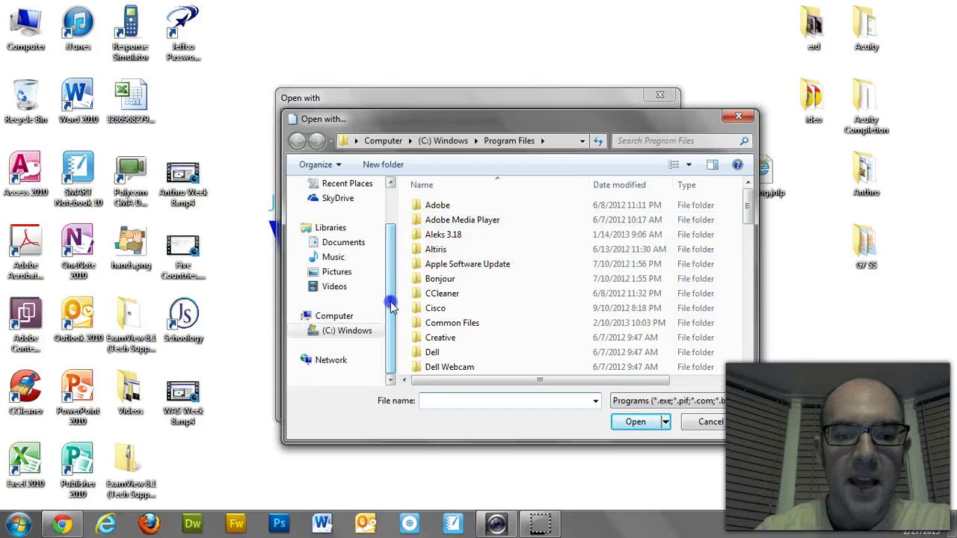
pyautogui.click(361, 332)
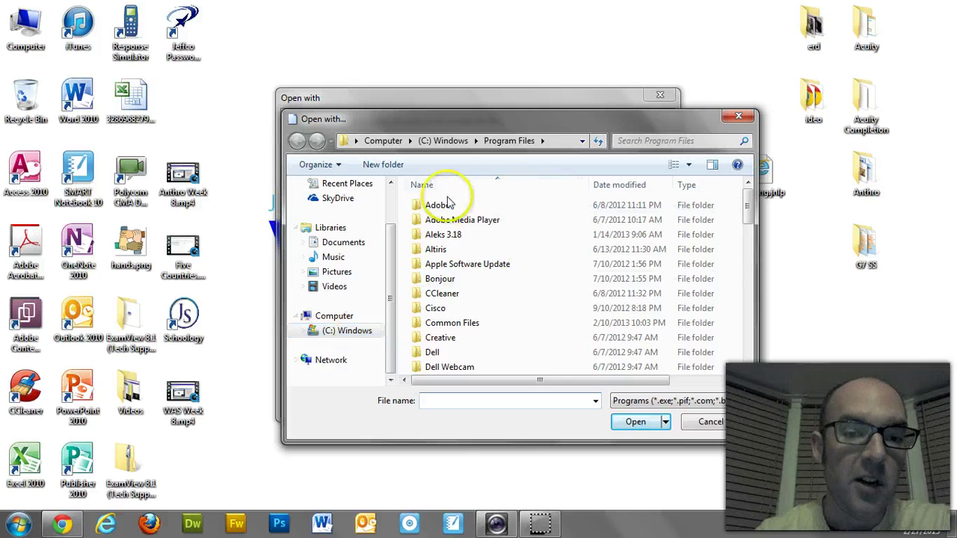
pyautogui.click(361, 333)
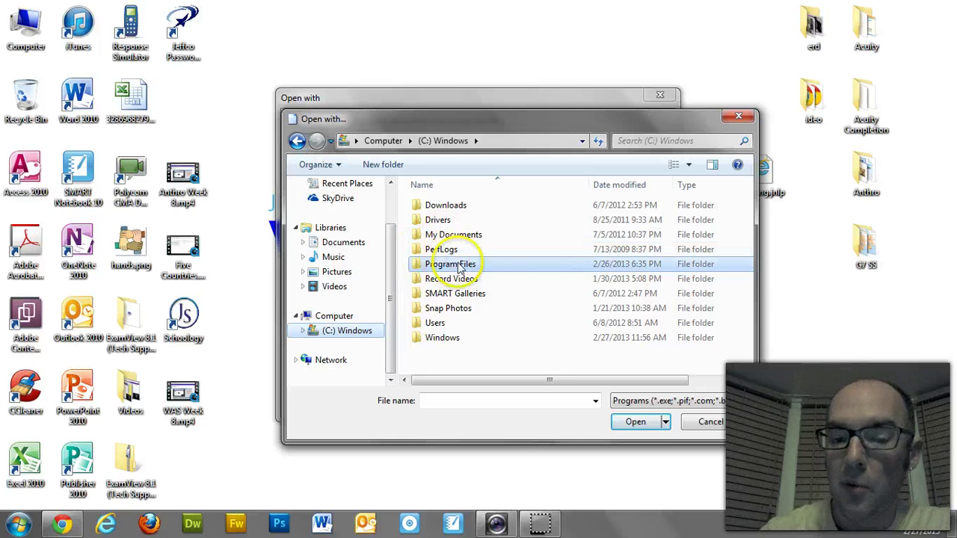
pyautogui.click(459, 267)
pyautogui.doubleClick(459, 268)
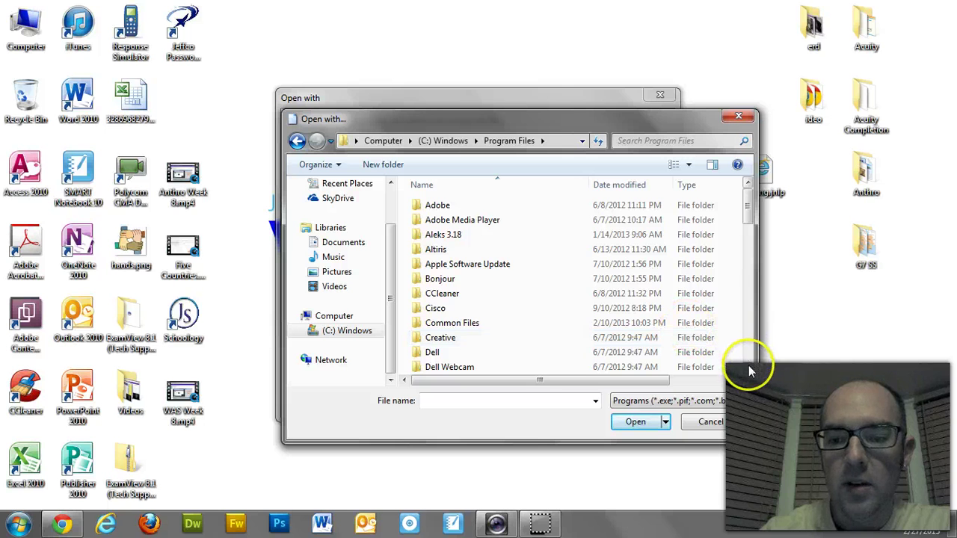
pyautogui.scroll(-2, 750, 369)
pyautogui.scroll(-1, 750, 370)
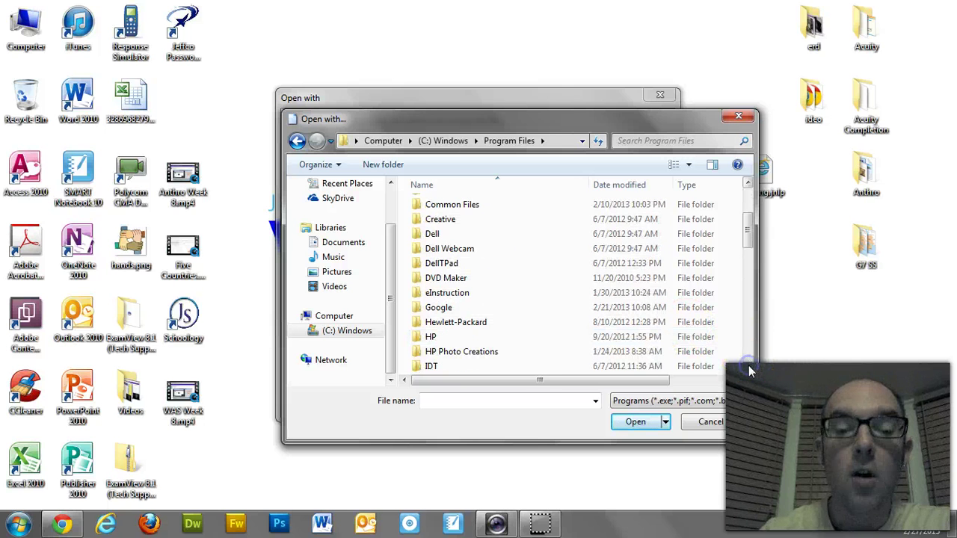
# Return to the C: drive and go through Program Files and Java to the bin folder of jre7
pyautogui.click(296, 142)
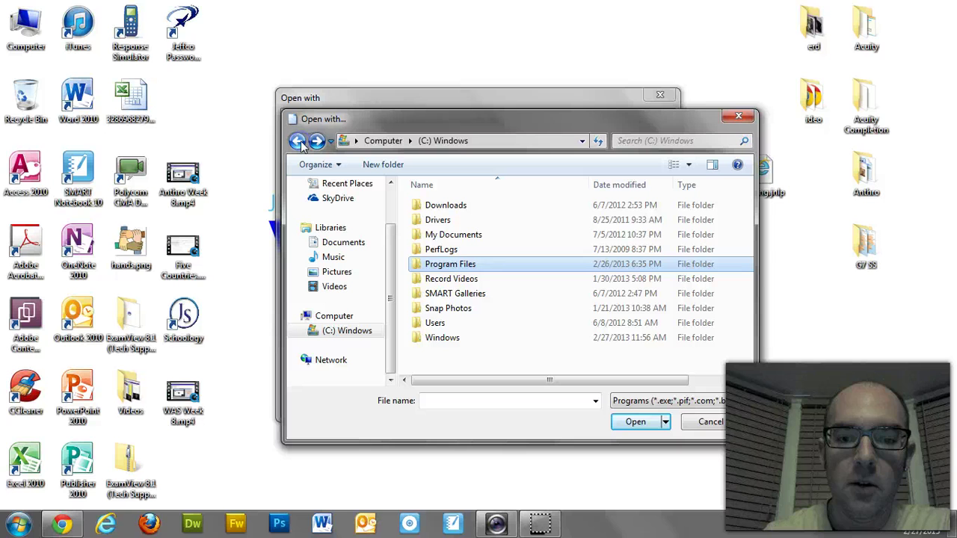
pyautogui.click(446, 265)
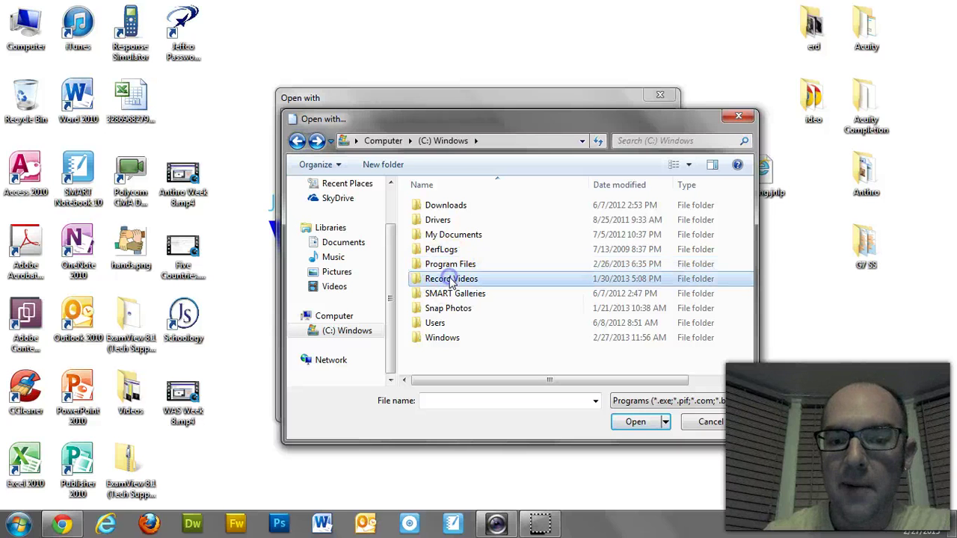
pyautogui.click(452, 268)
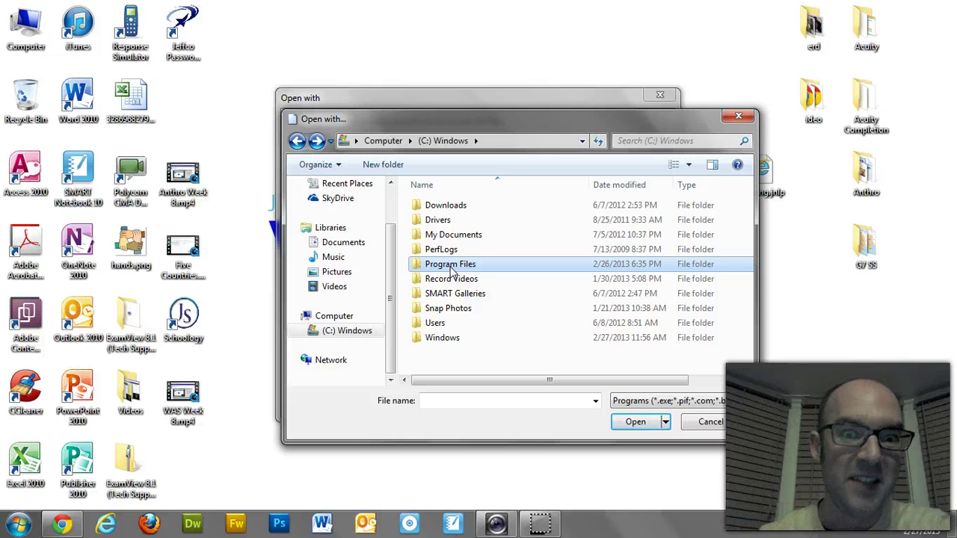
pyautogui.doubleClick(452, 268)
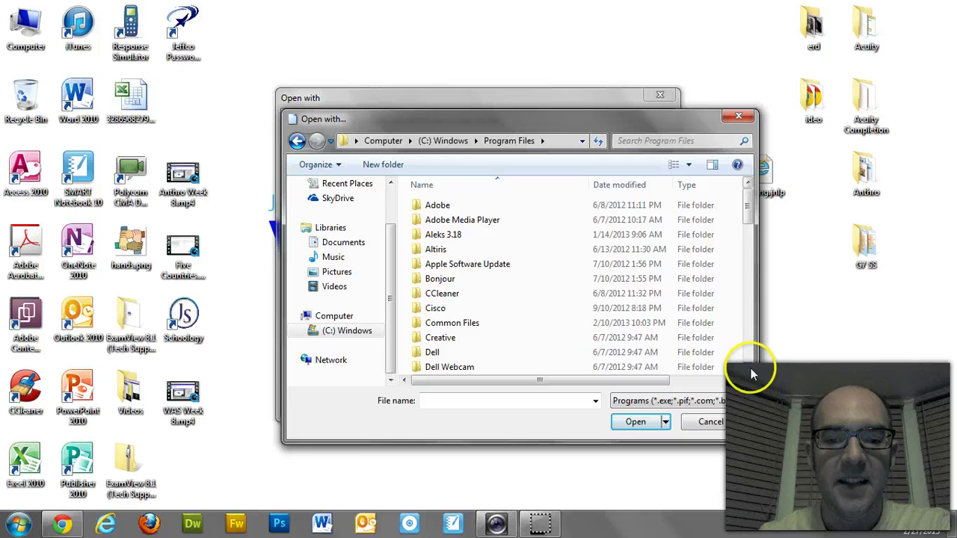
pyautogui.scroll(-4, 752, 374)
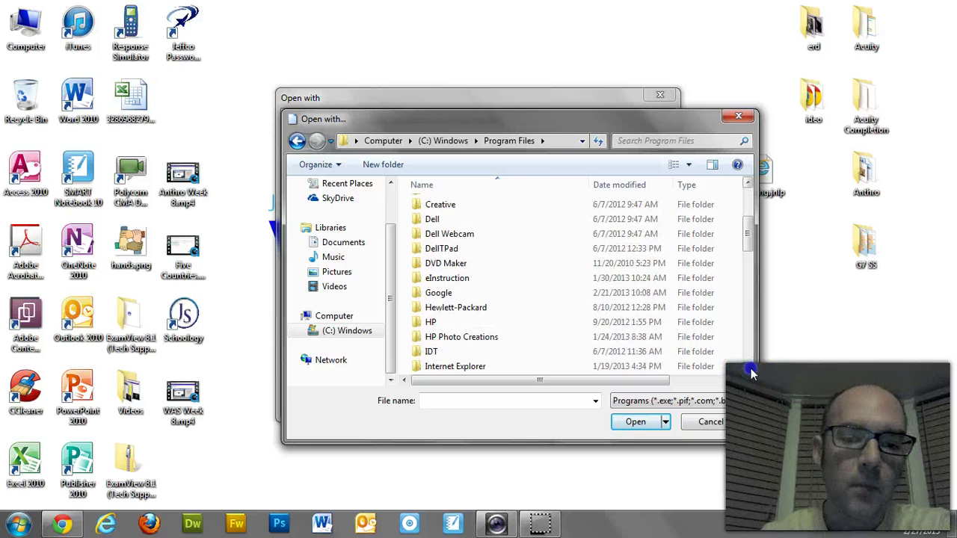
pyautogui.scroll(-2, 751, 374)
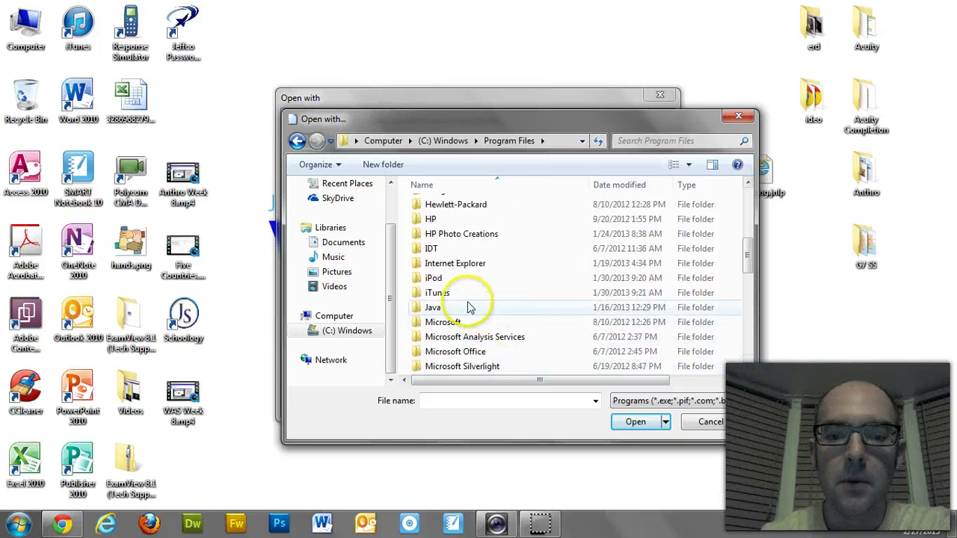
pyautogui.doubleClick(460, 311)
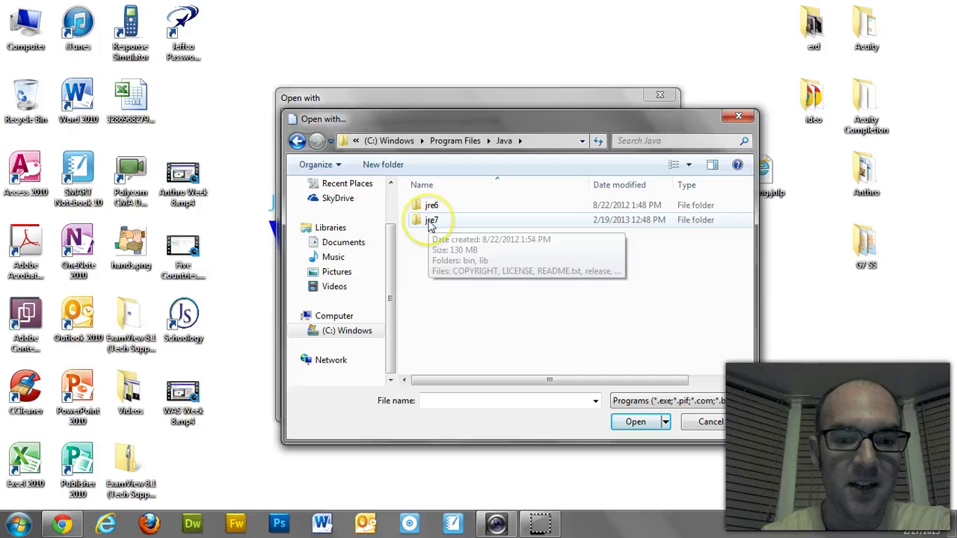
pyautogui.doubleClick(430, 222)
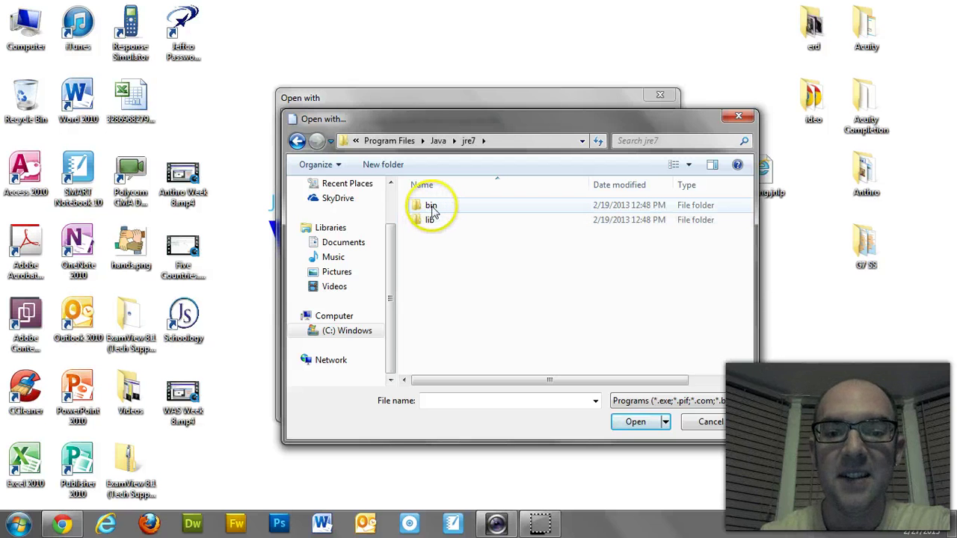
pyautogui.doubleClick(432, 205)
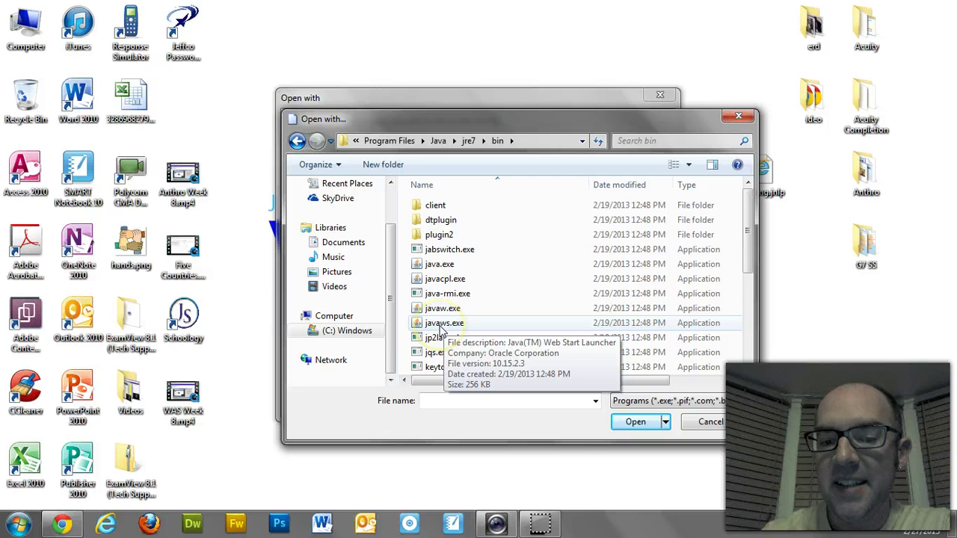
# Choose javaws.exe and set Java(TM) Web Start Launcher as the default program for JNLP files
pyautogui.click(457, 325)
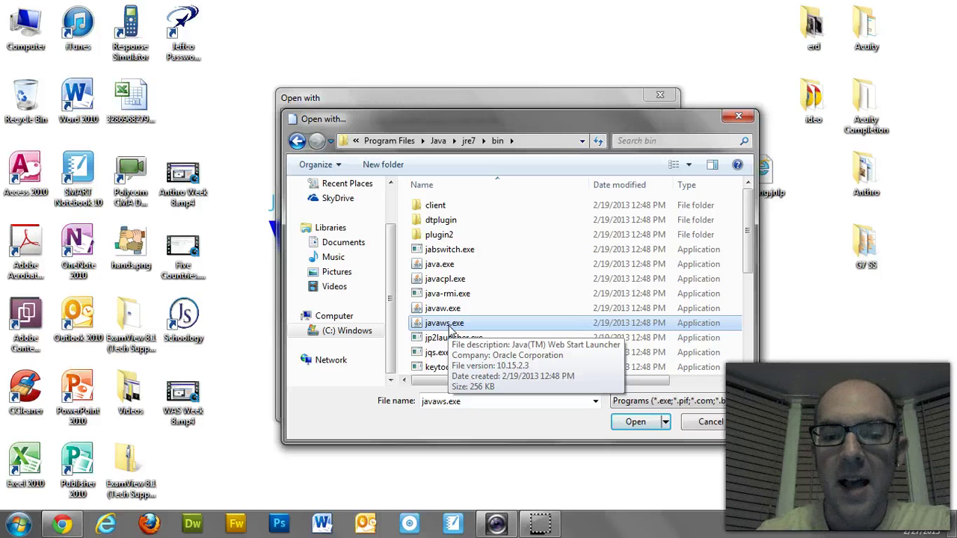
pyautogui.click(447, 324)
pyautogui.click(634, 423)
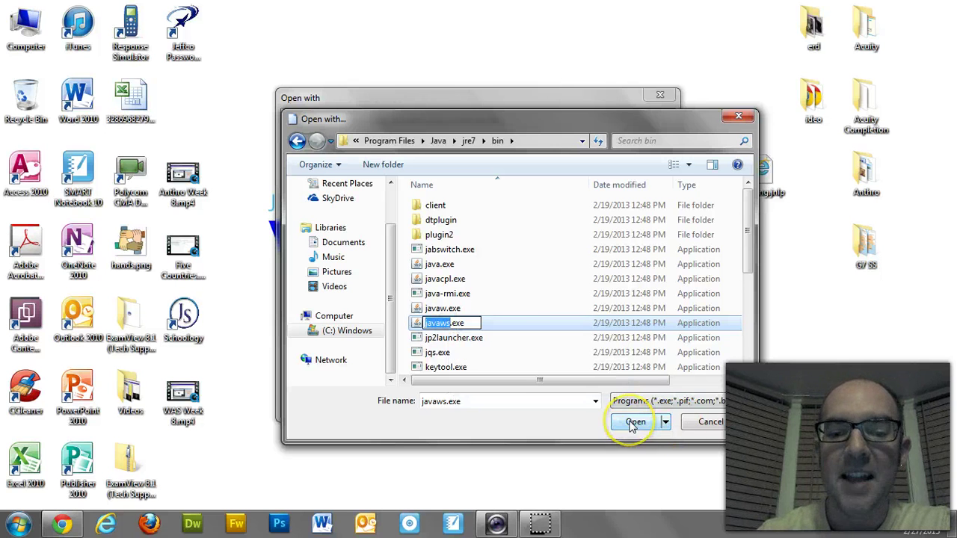
pyautogui.click(633, 424)
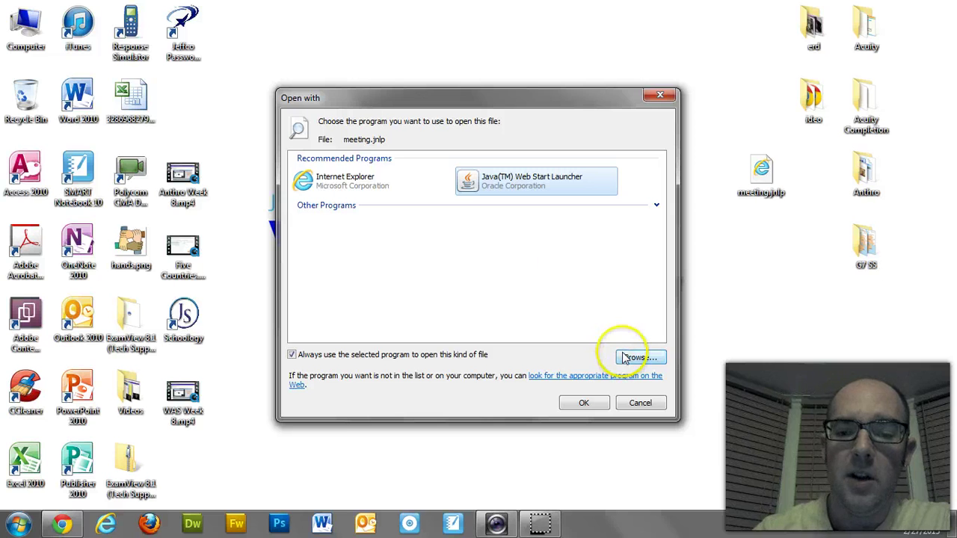
pyautogui.click(485, 186)
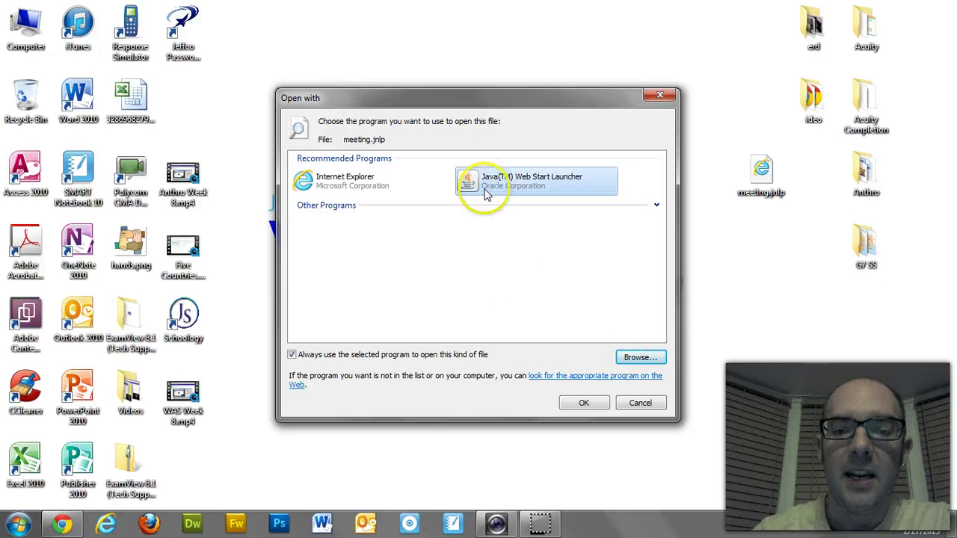
pyautogui.click(576, 404)
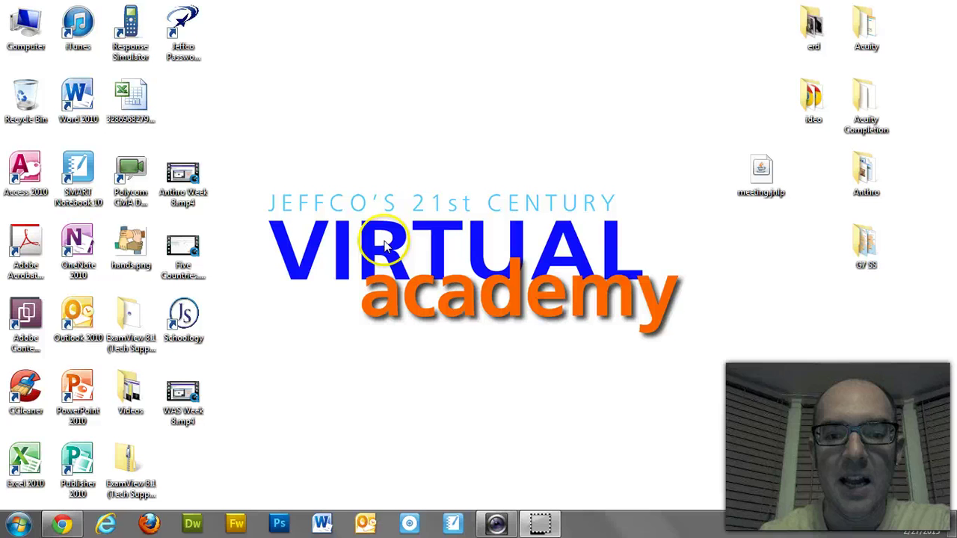
# Choose Java(TM) Web Start Launcher again as the default program for meeting.jnlp and launch the Blackboard Collaborate session
pyautogui.click(770, 171)
pyautogui.rightClick(770, 171)
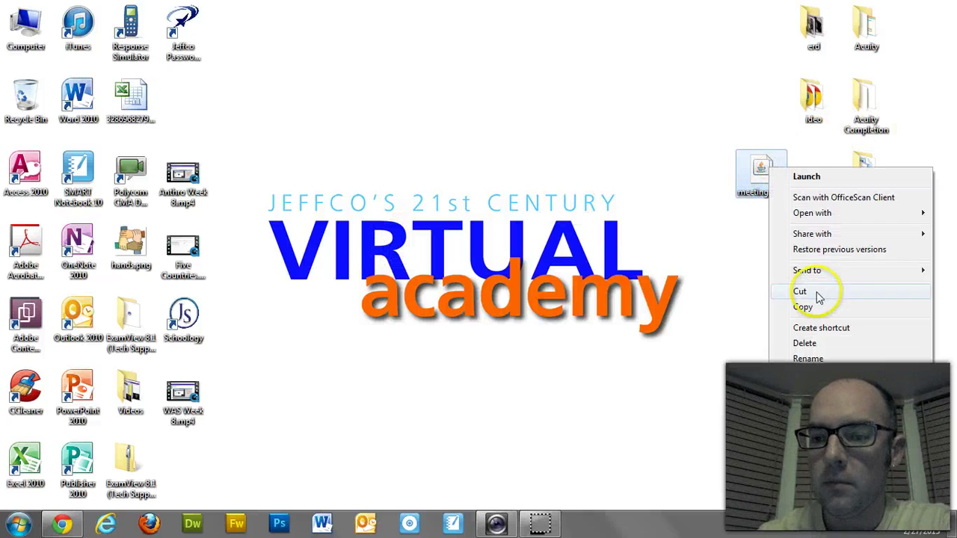
pyautogui.moveTo(823, 216)
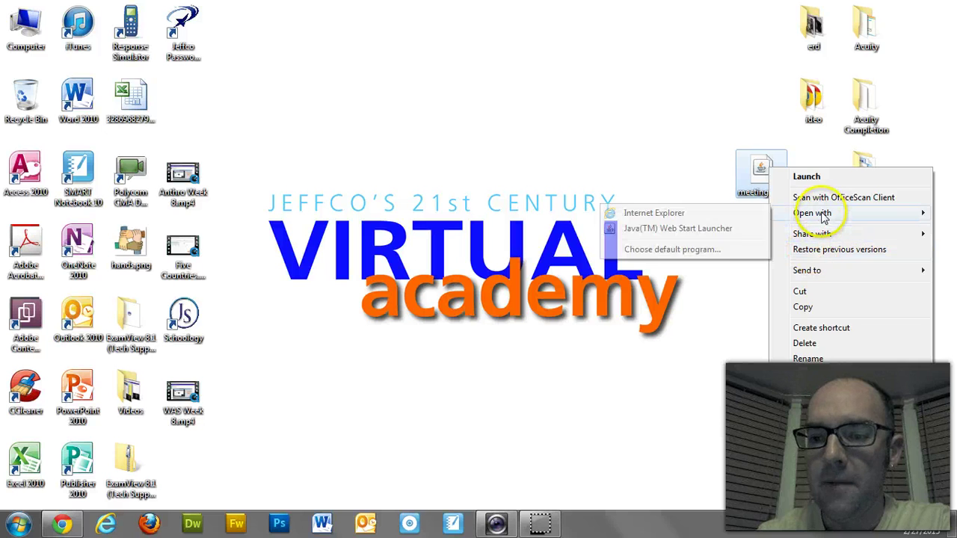
pyautogui.click(661, 249)
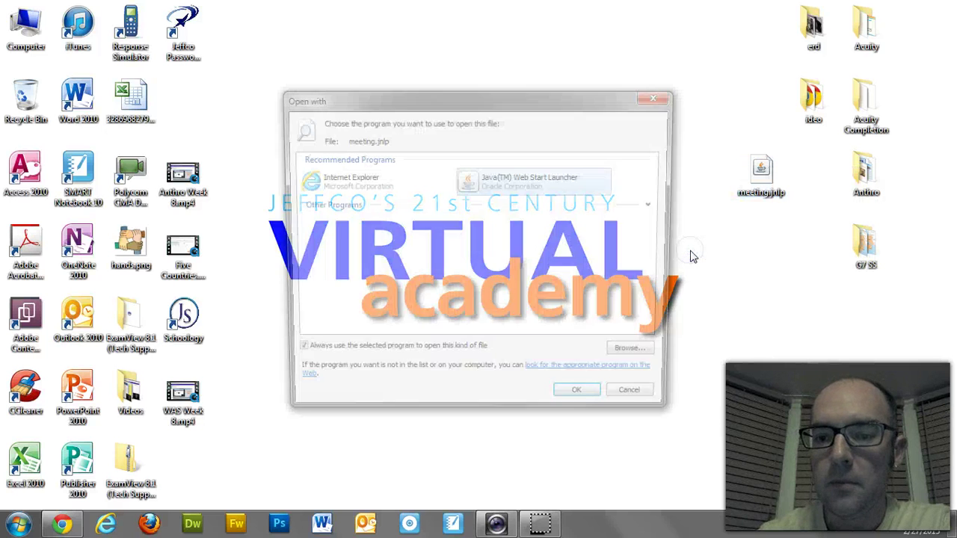
pyautogui.doubleClick(521, 187)
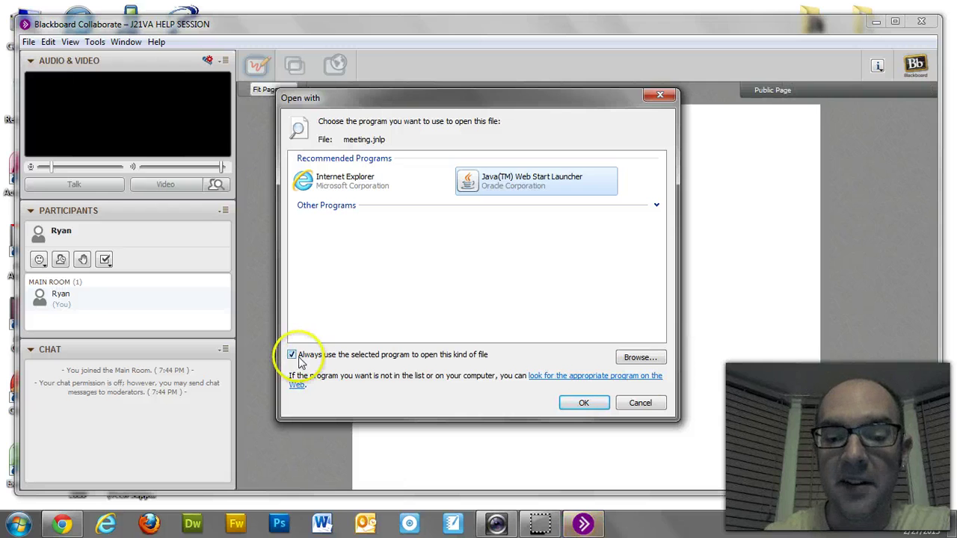
pyautogui.click(582, 404)
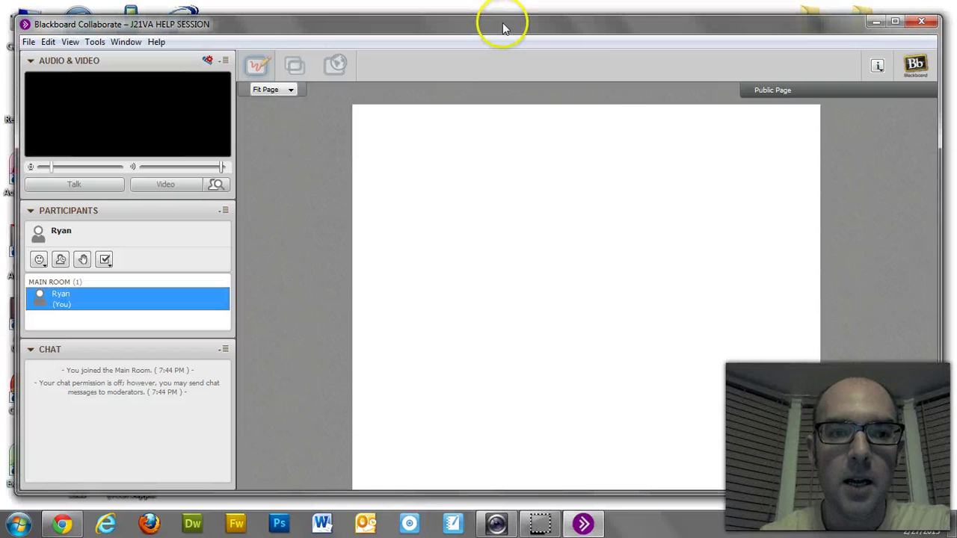
pyautogui.click(417, 215)
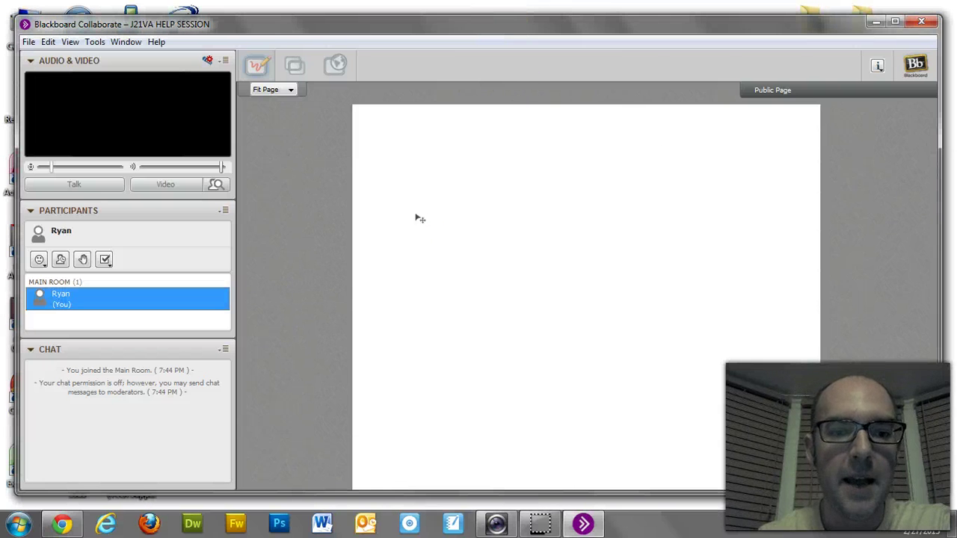